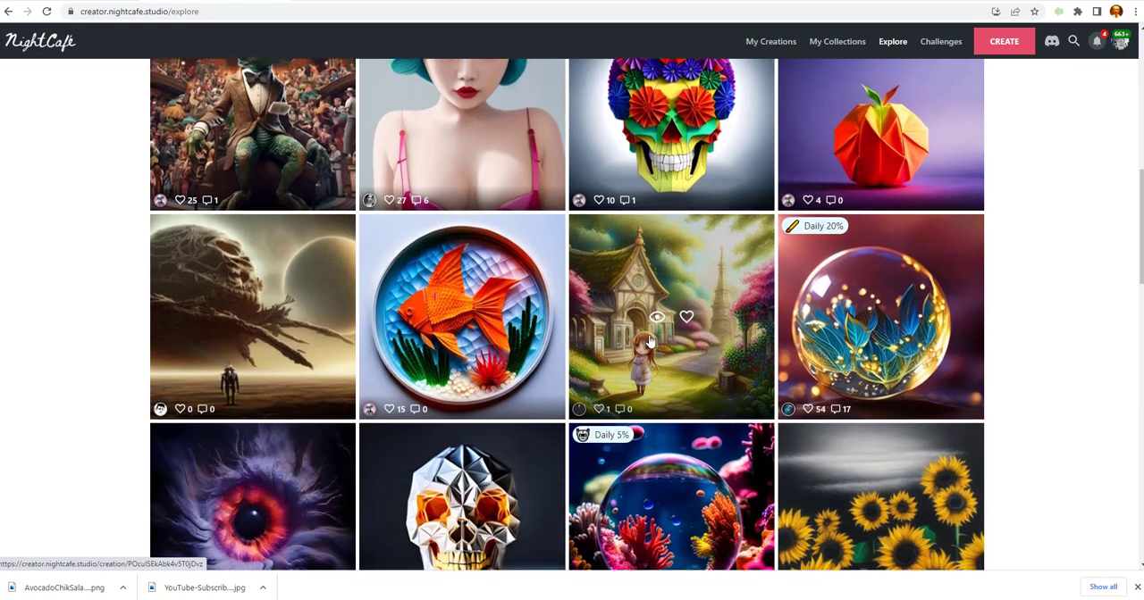
scroll(653, 338, down, 3)
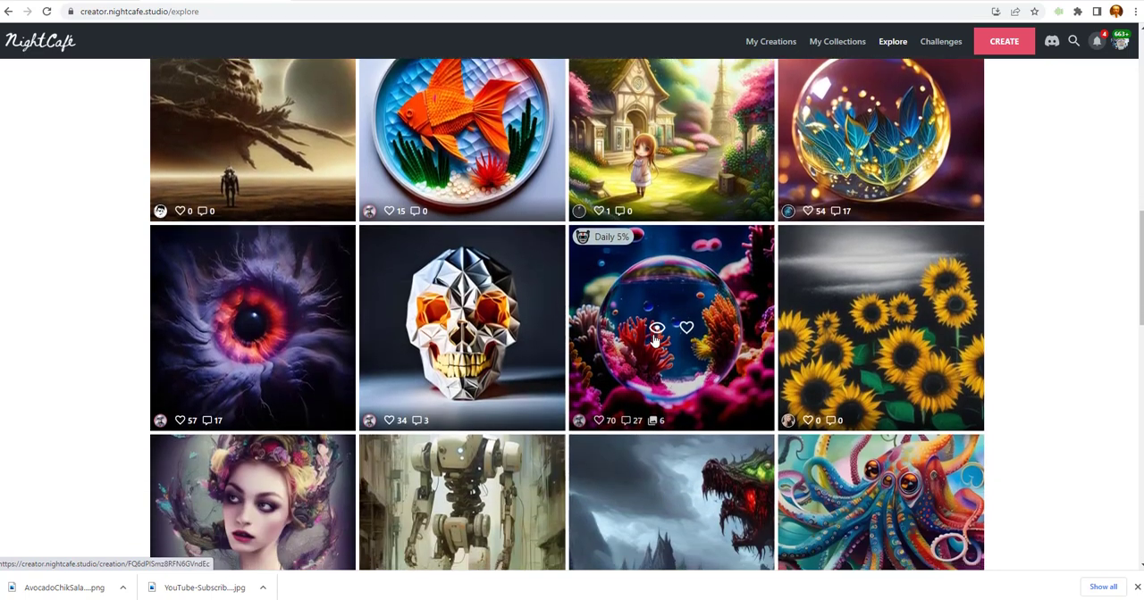
Look over the Explore gallery of AI artworks and open the page with your own creations.
scroll(653, 342, up, 10)
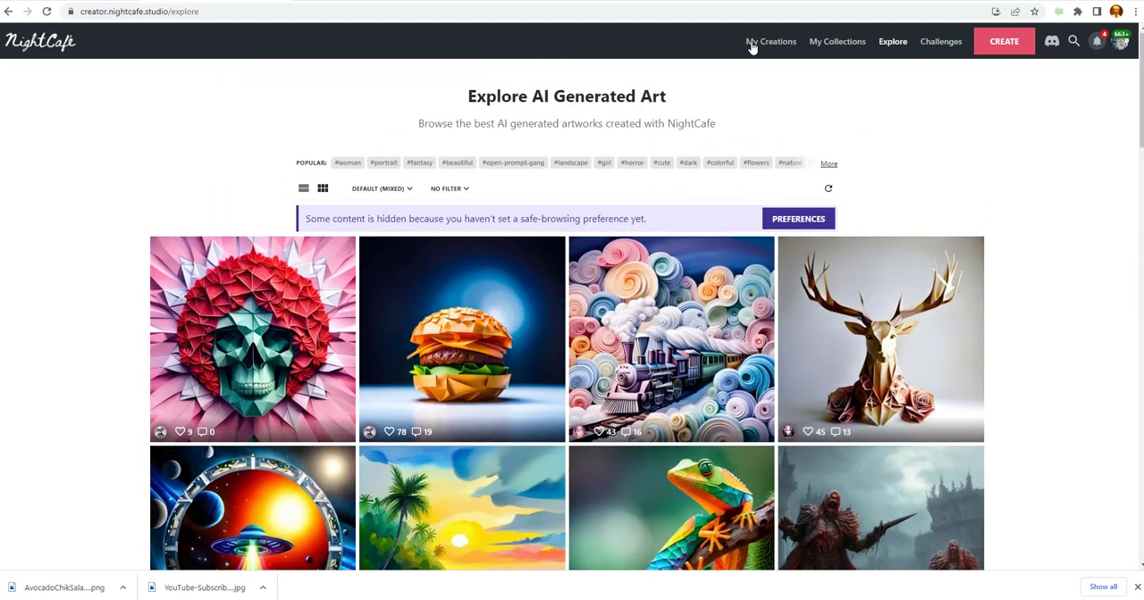
click(779, 44)
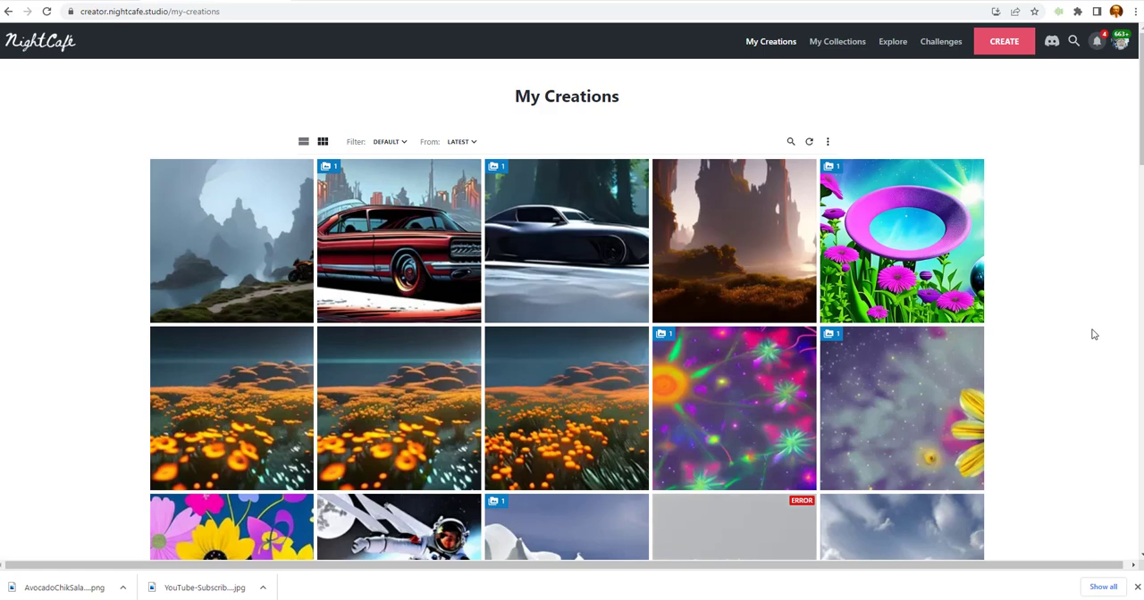
Look through your own creations and open the published artwork "orange rose, green stem".
mouse_move(836, 290)
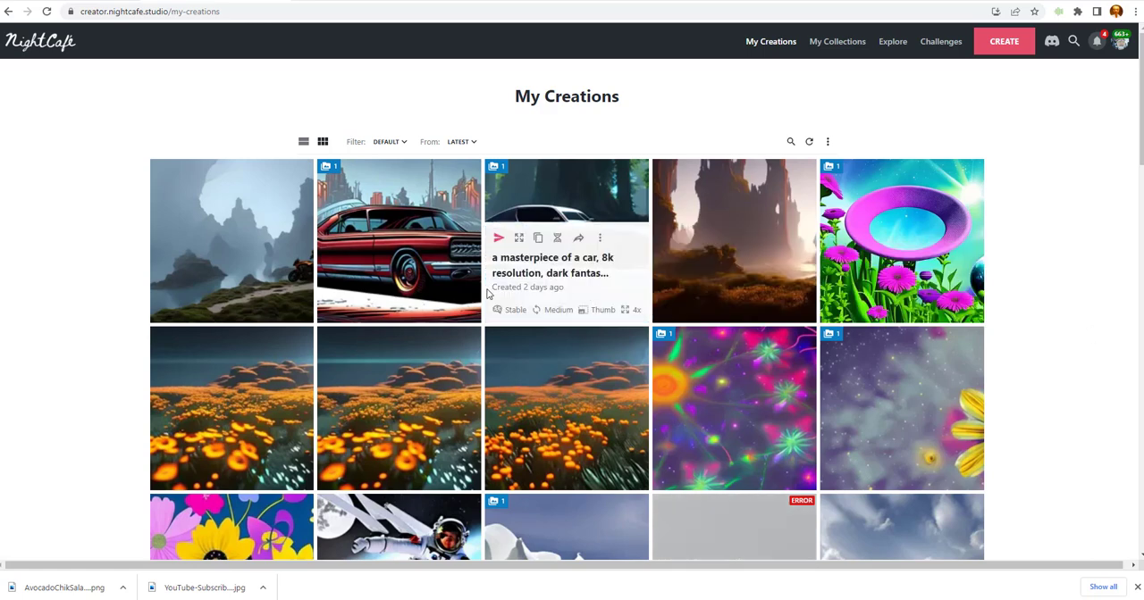
scroll(1014, 337, down, 3)
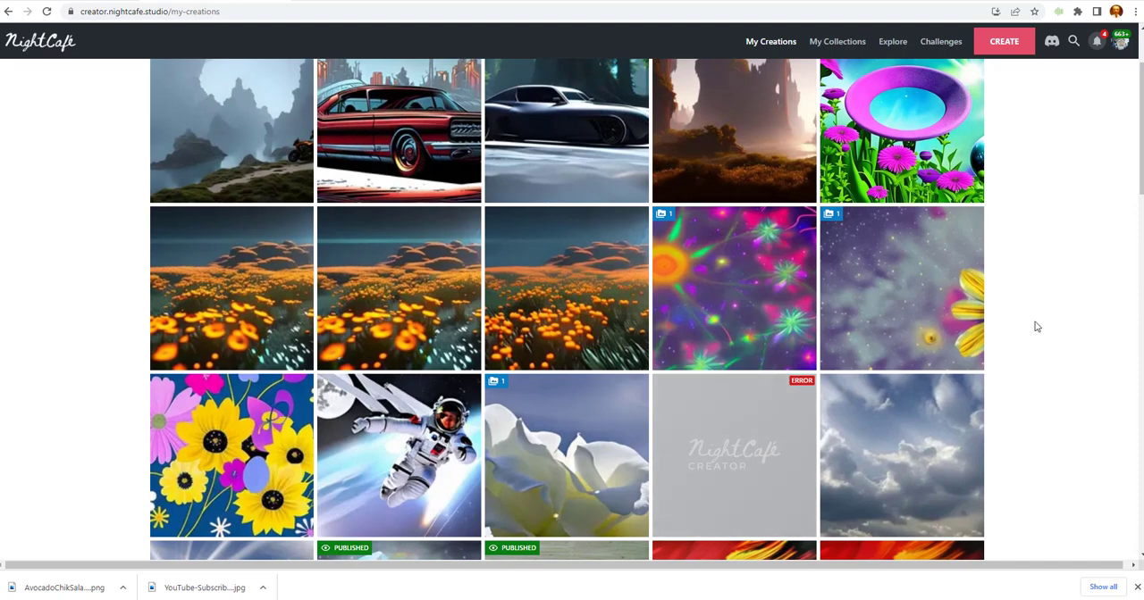
mouse_move(379, 270)
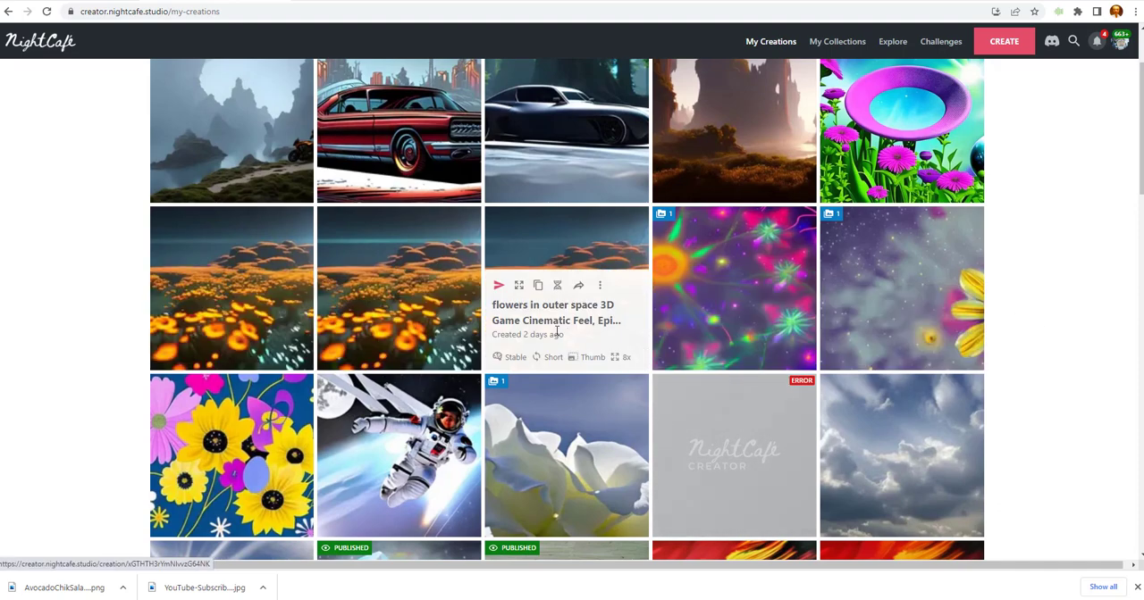
scroll(1044, 312, down, 2)
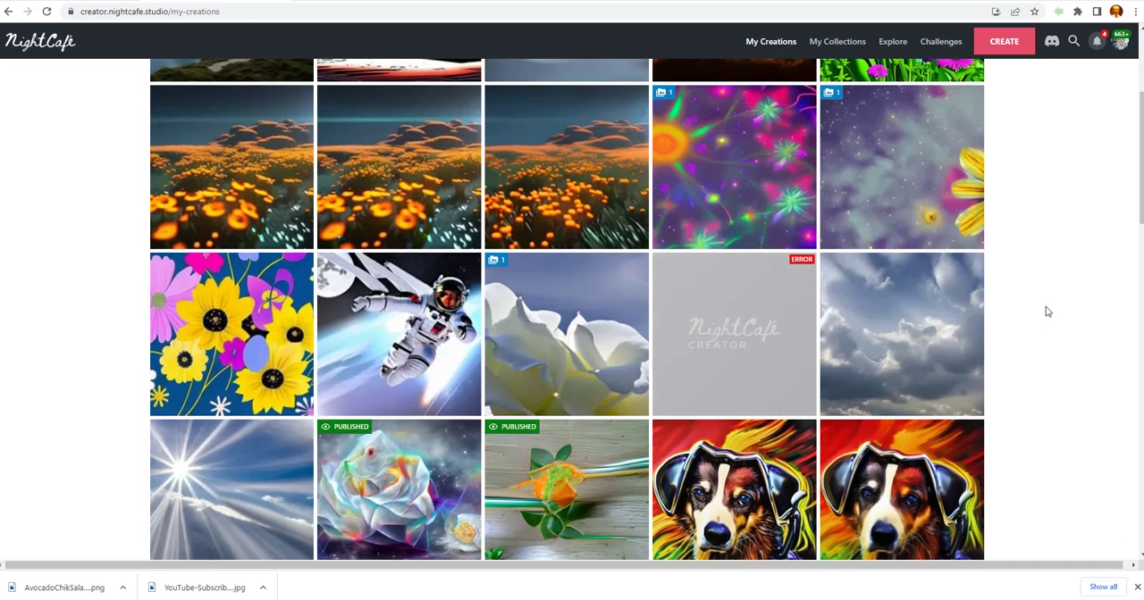
scroll(1051, 305, down, 1)
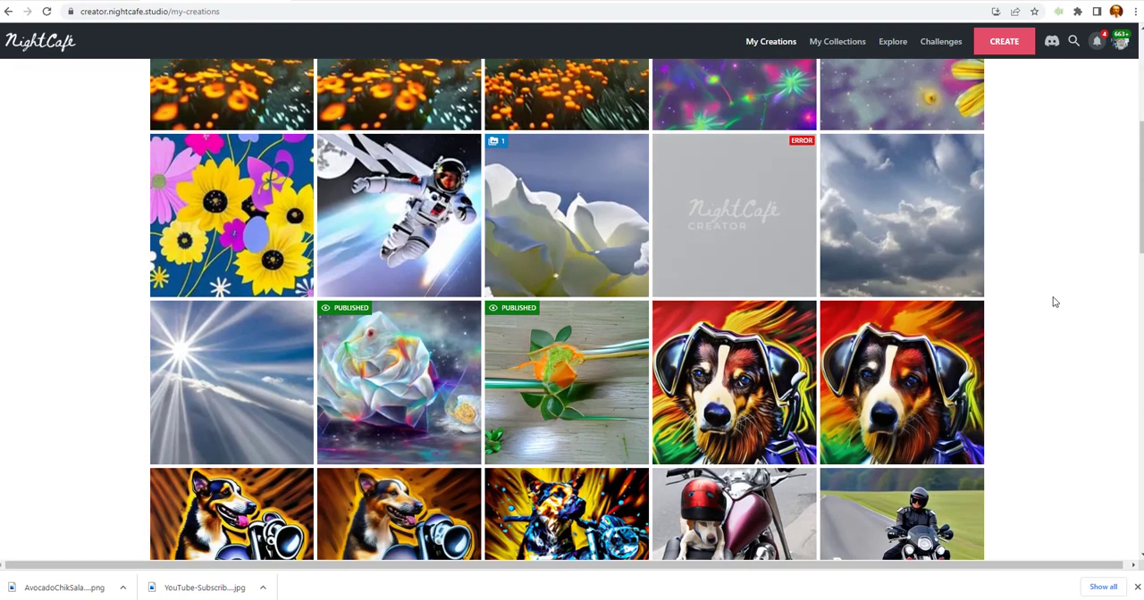
scroll(1051, 305, down, 1)
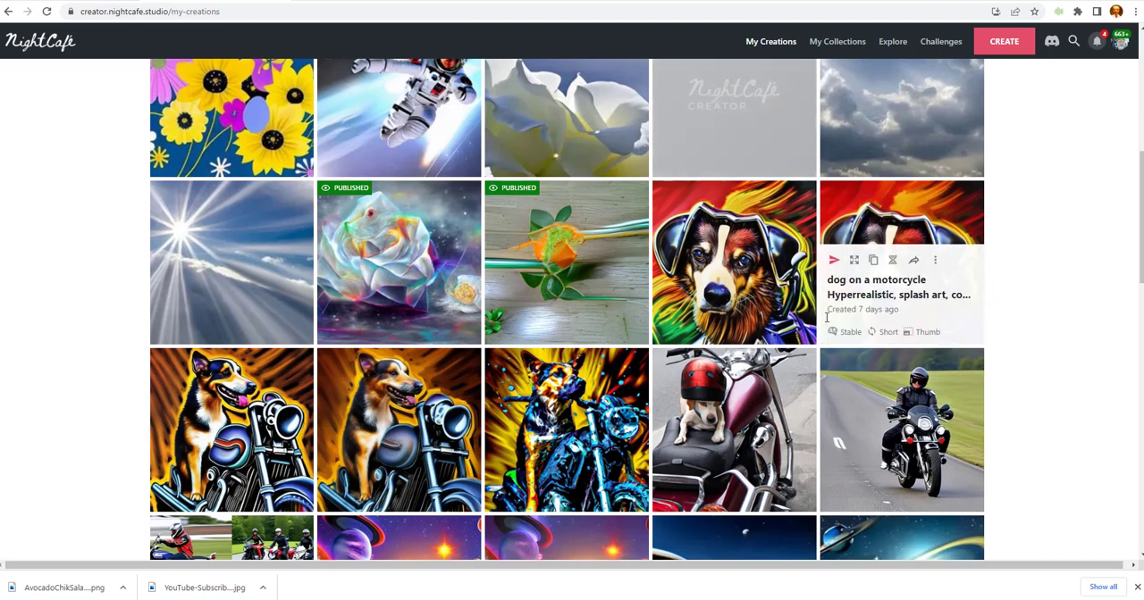
mouse_move(560, 240)
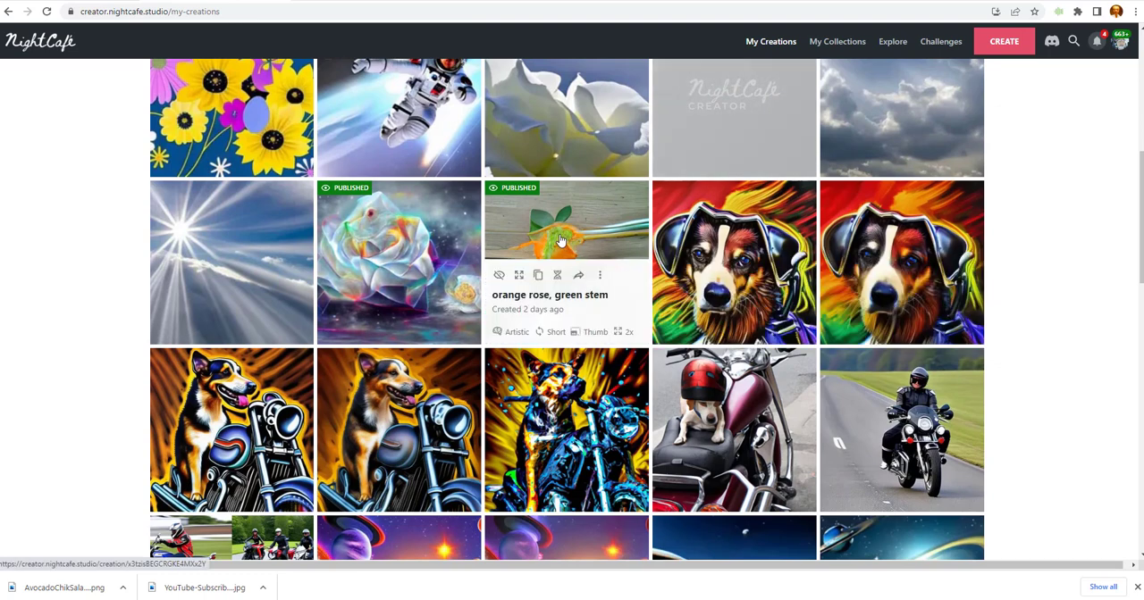
click(560, 239)
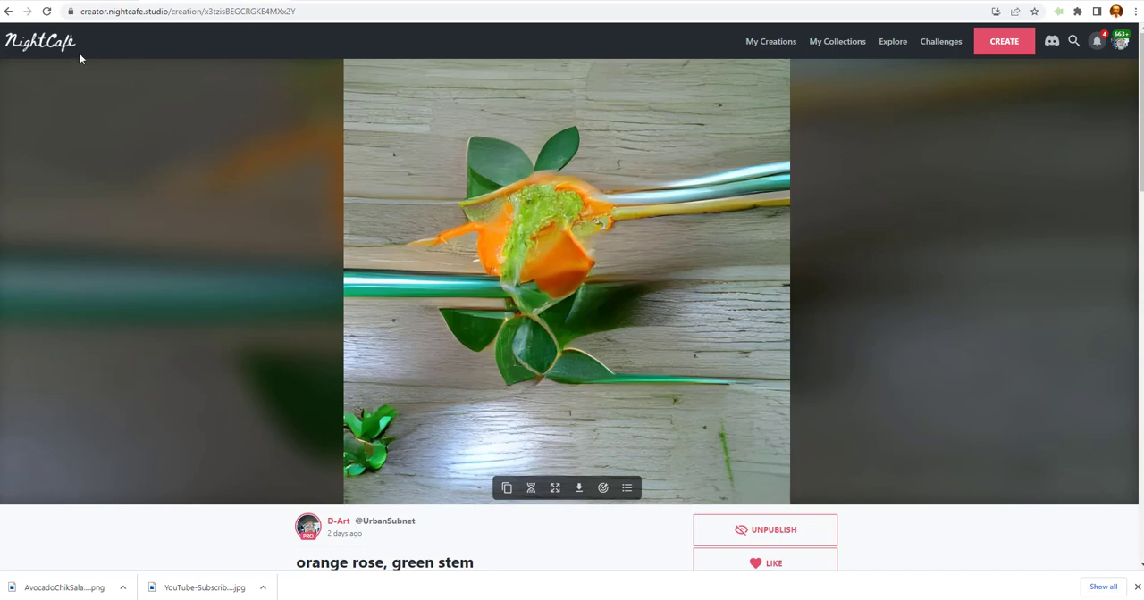
Check the collections page, return to your own creations and open the published white rose artwork.
click(836, 42)
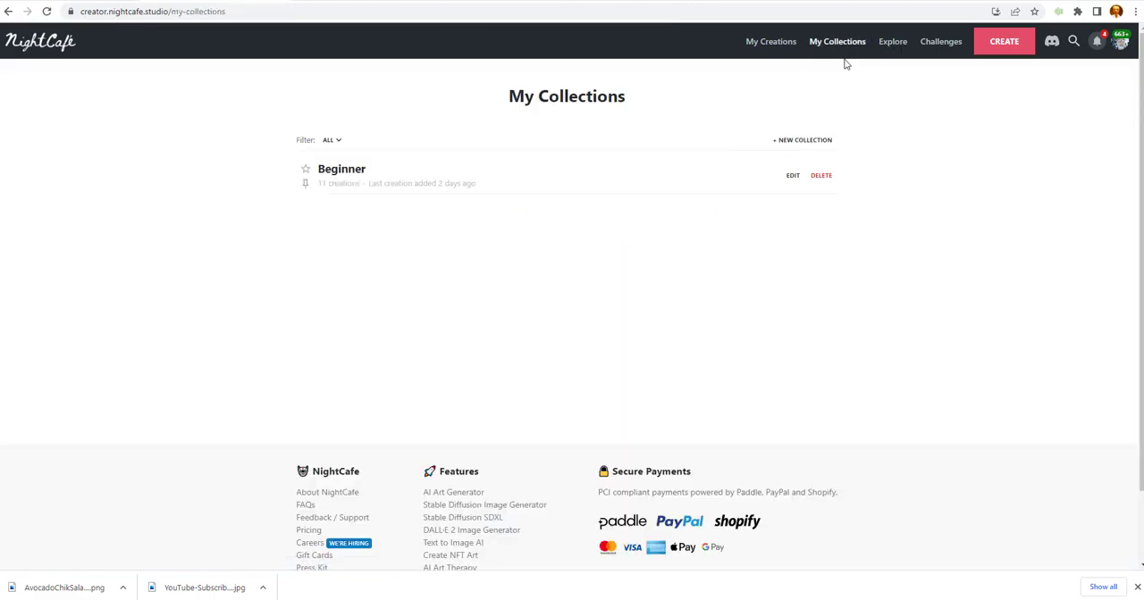
click(788, 42)
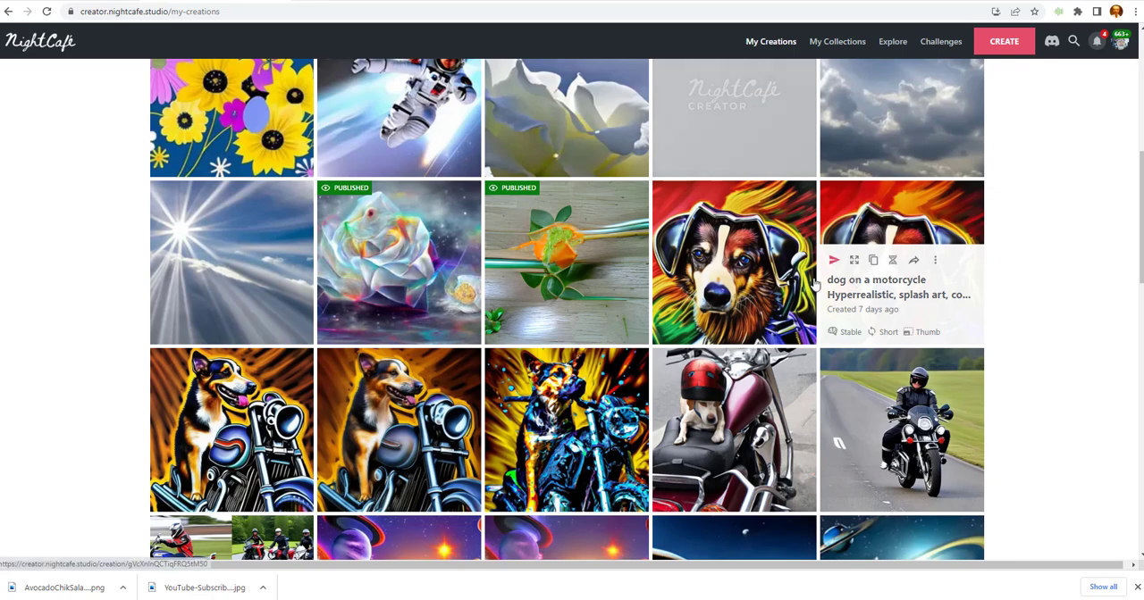
click(406, 246)
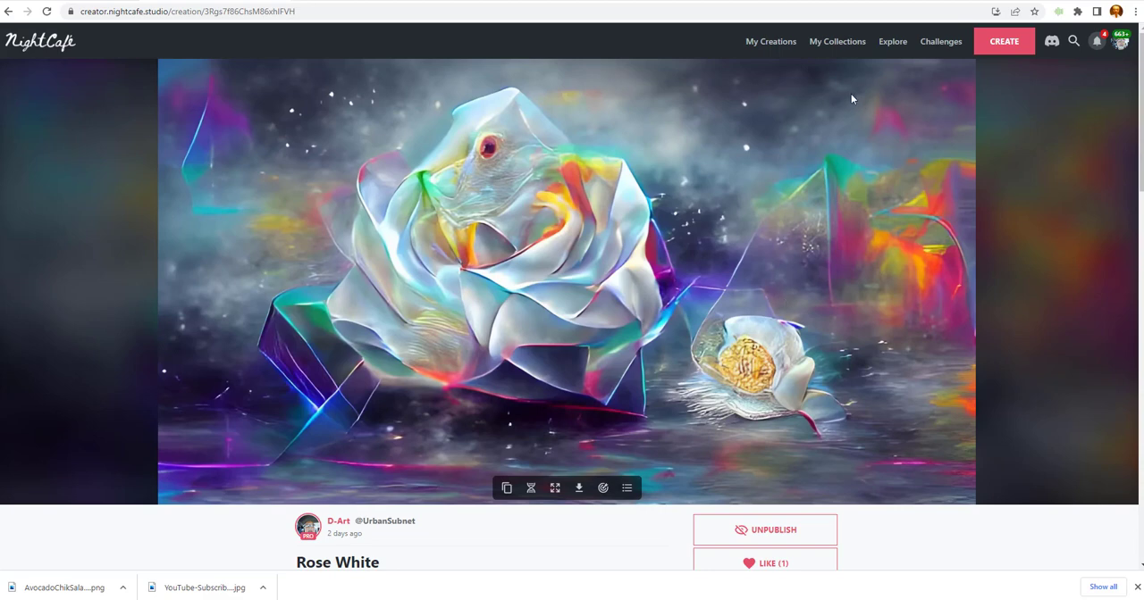
Start a new creation and examine the offered creation methods, from Stable and DALL·E 2 to Style Transfer.
click(1004, 43)
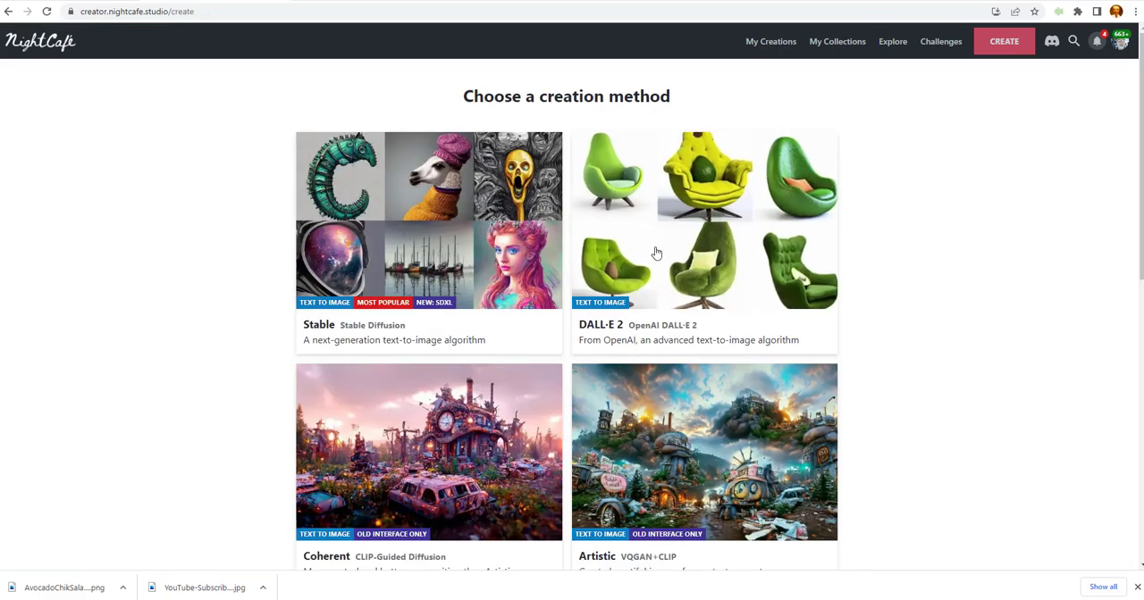
scroll(698, 230, down, 2)
scroll(699, 230, down, 2)
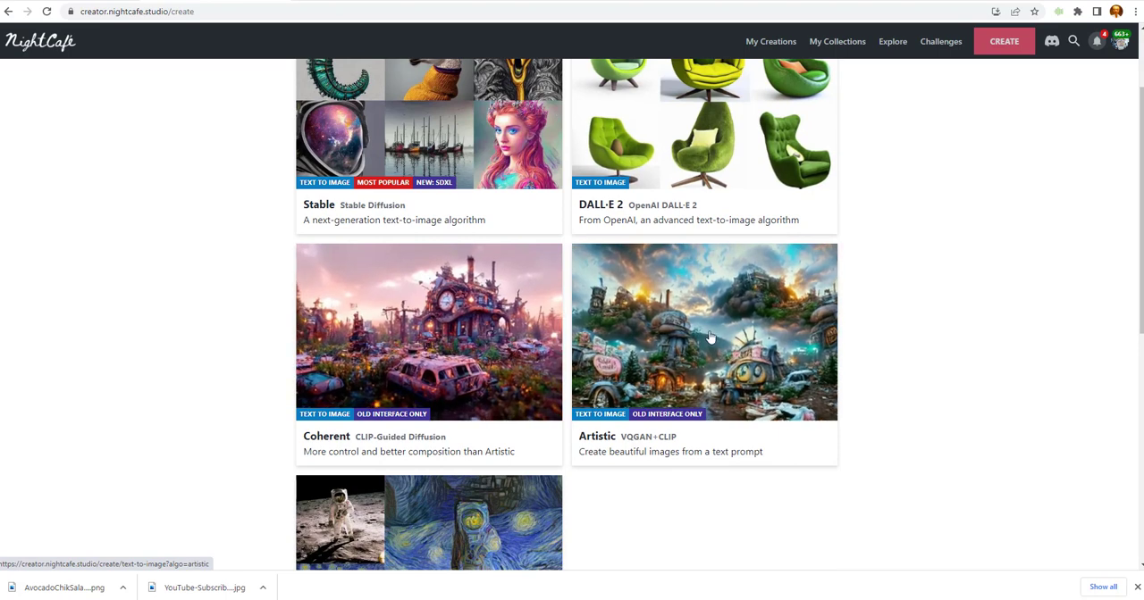
scroll(710, 338, up, 2)
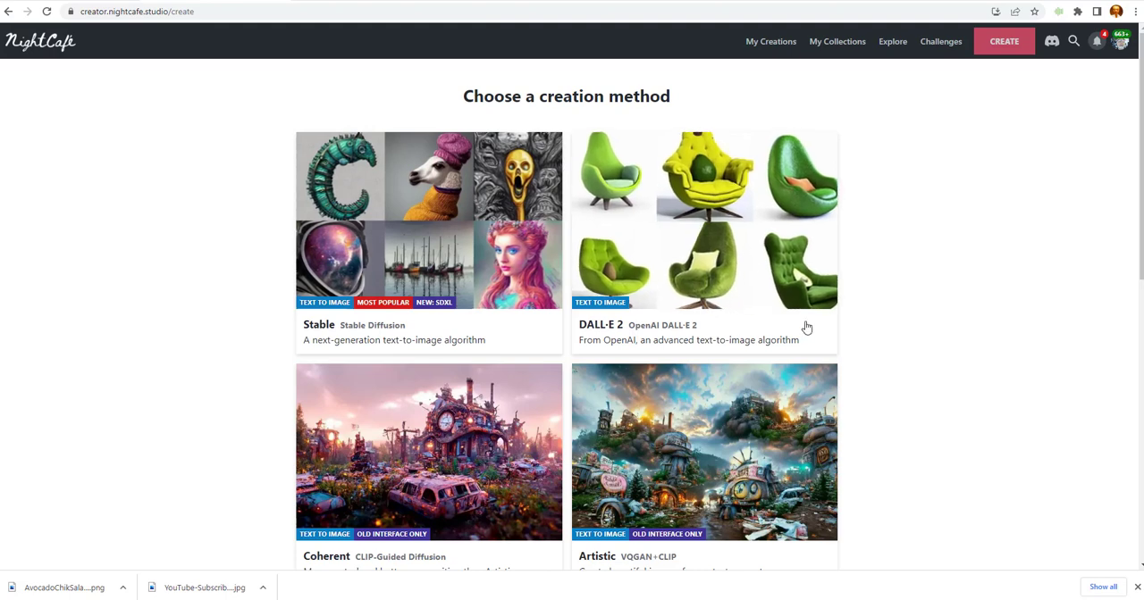
scroll(432, 196, down, 1)
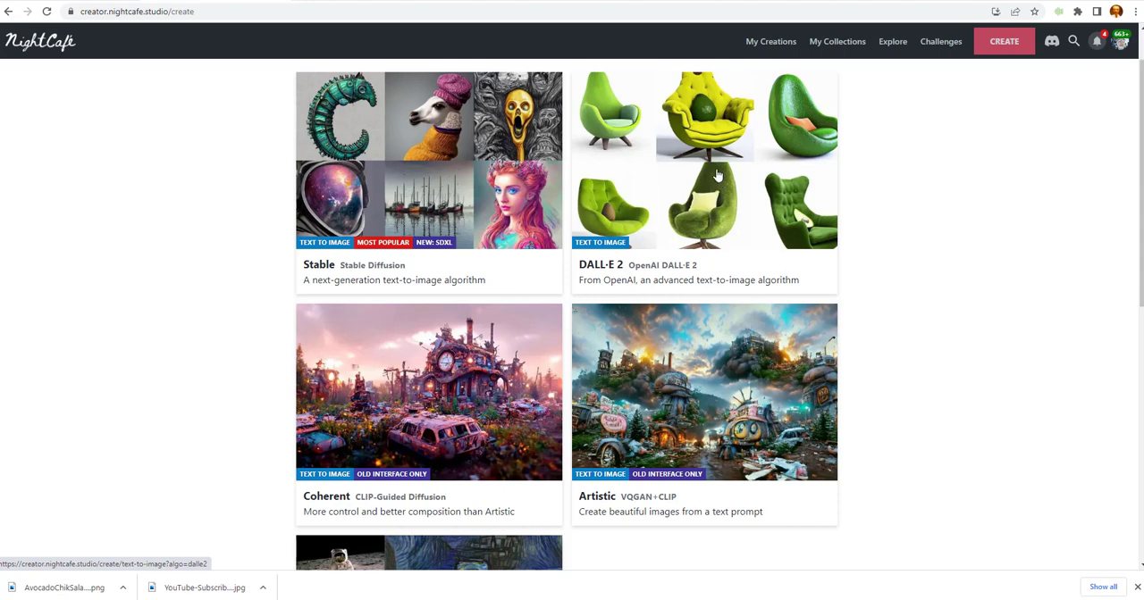
scroll(720, 175, down, 1)
scroll(724, 179, down, 2)
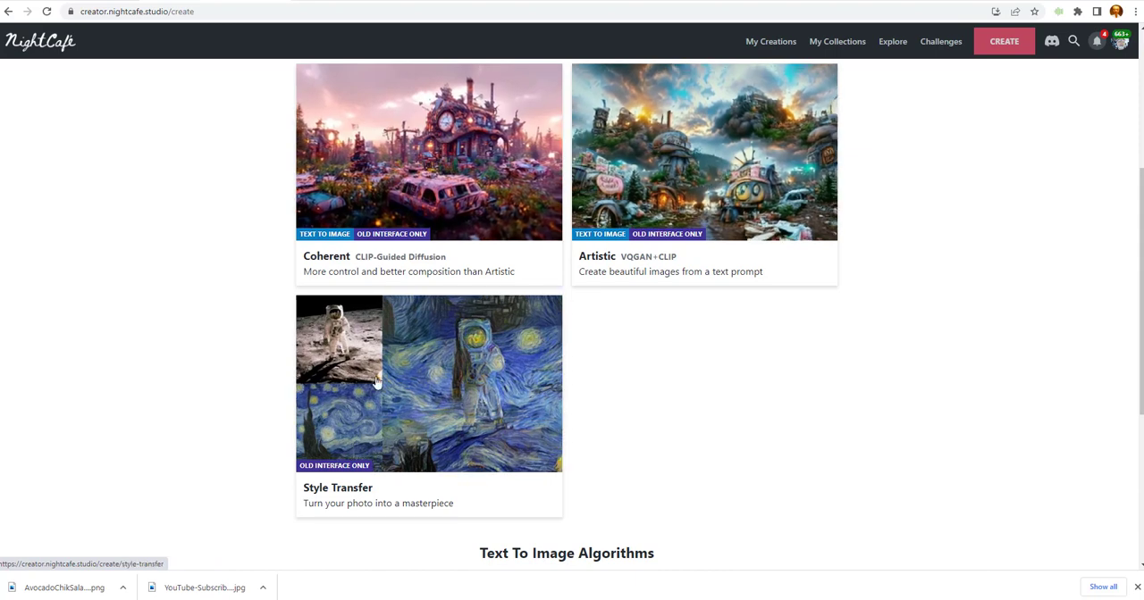
scroll(449, 293, up, 1)
scroll(449, 292, up, 3)
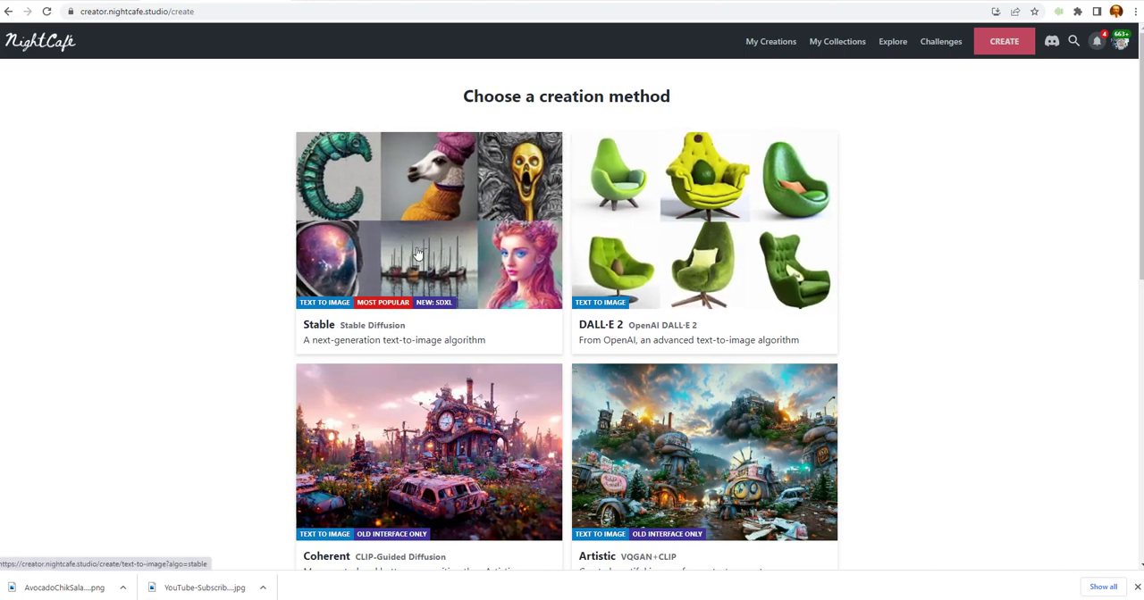
Choose the Stable creation method, enter the text prompt "northern lights" and open its keyword modifiers.
click(452, 246)
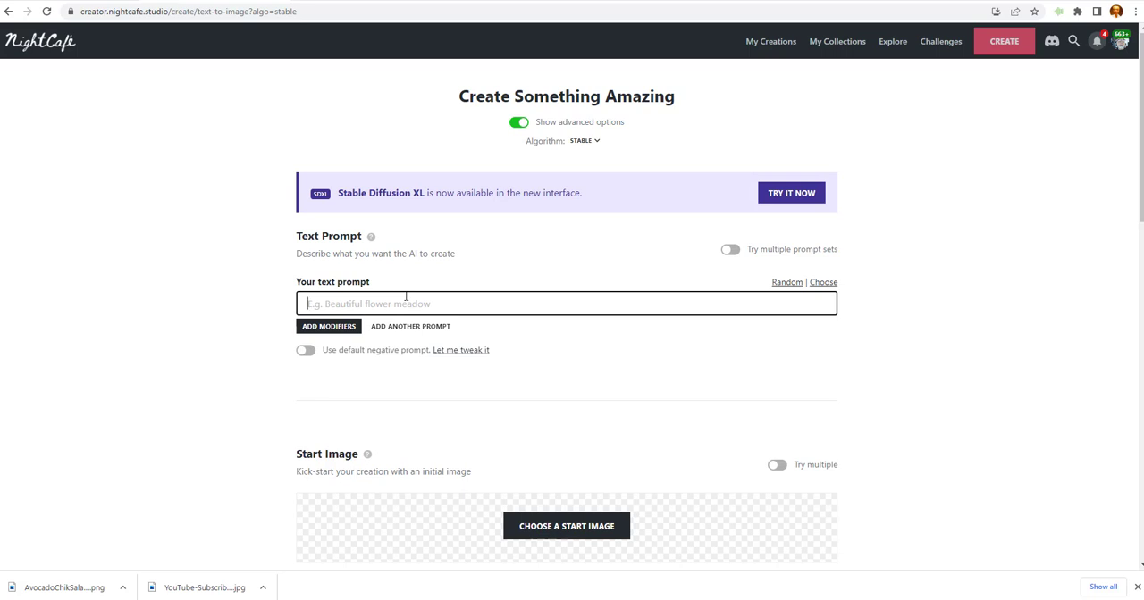
text(northern lights)
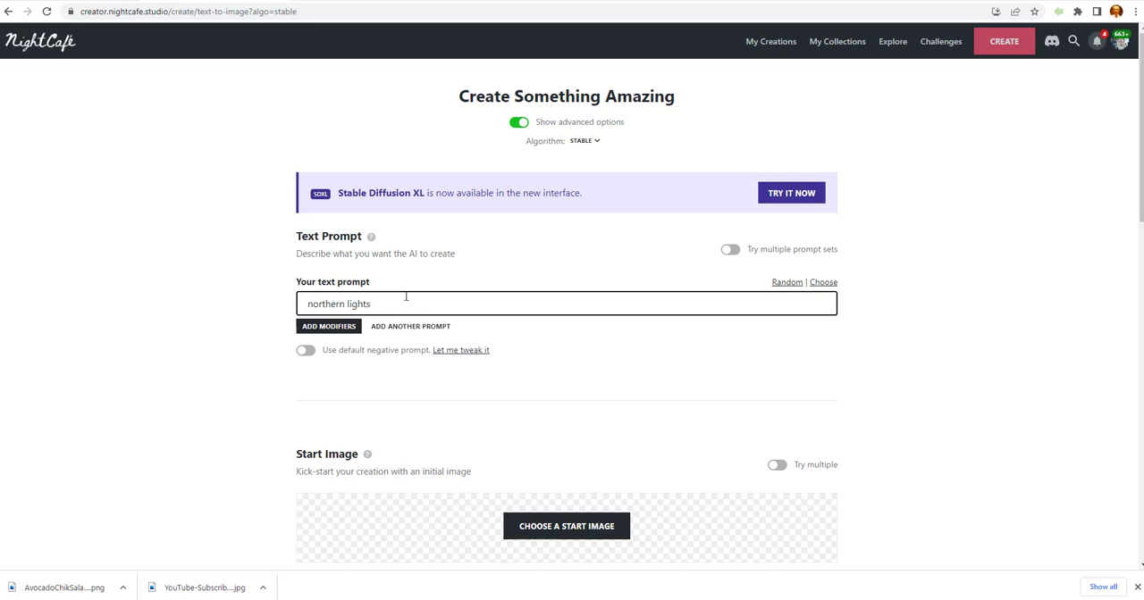
click(345, 336)
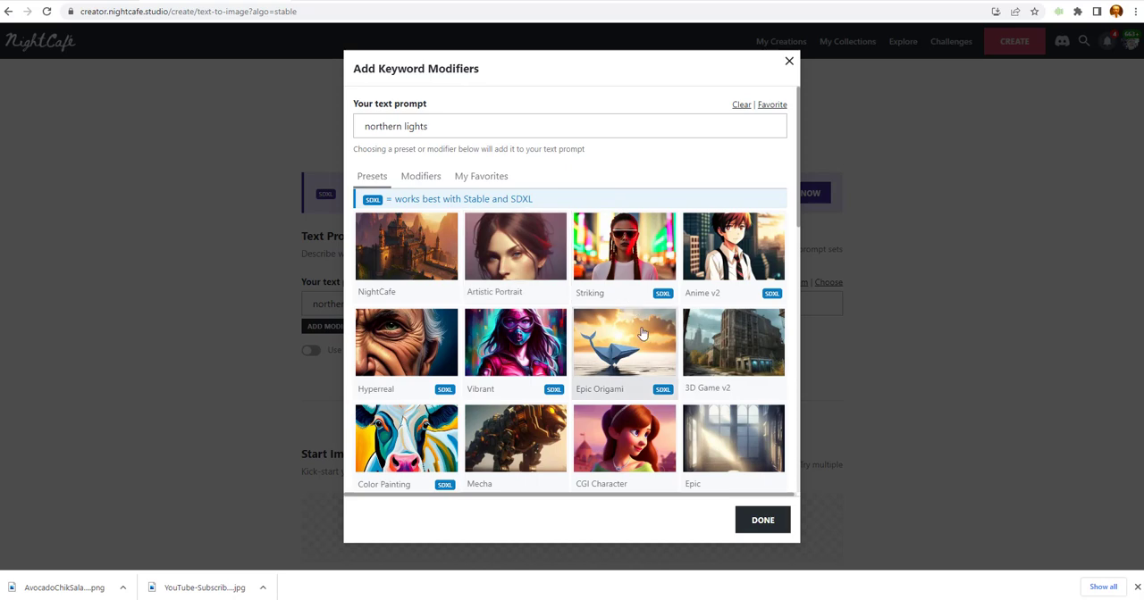
Add the Dark Fantasy preset's keywords to the "northern lights" prompt.
scroll(643, 333, down, 5)
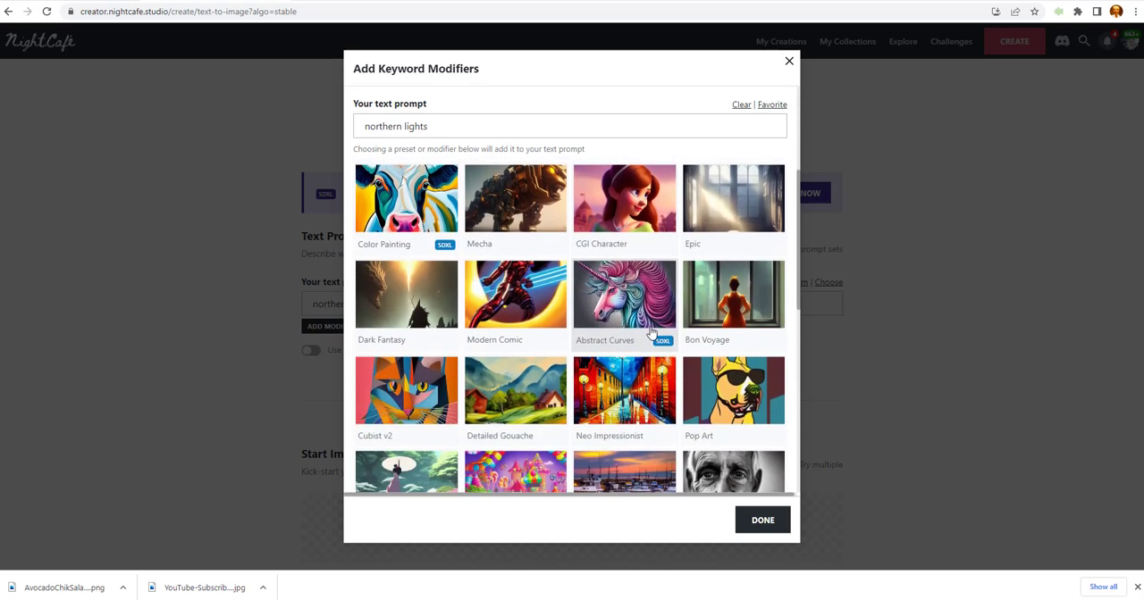
scroll(650, 334, down, 1)
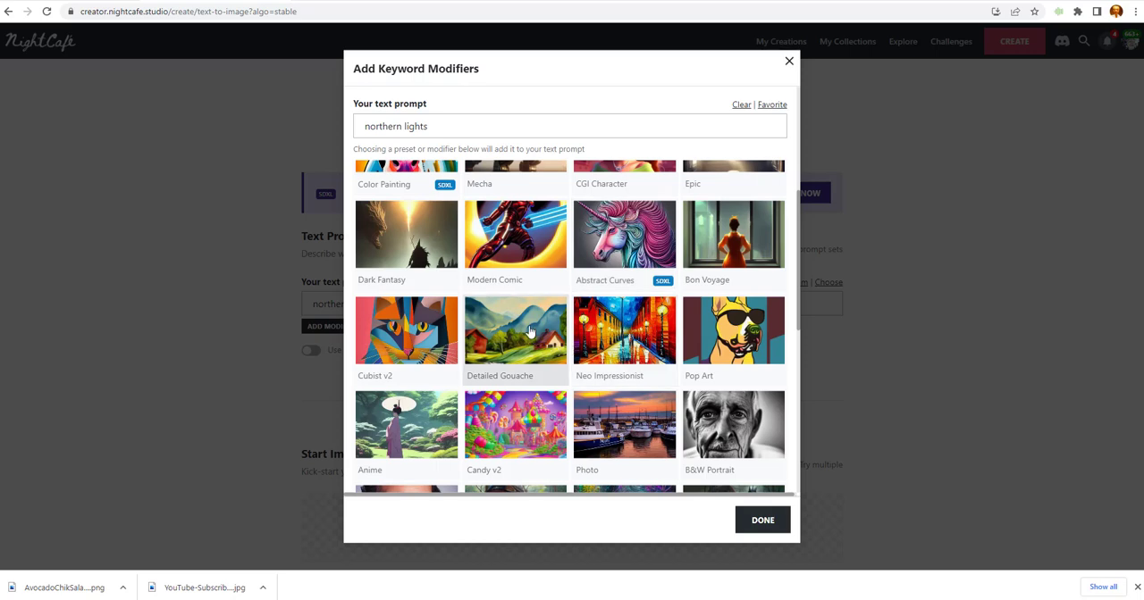
click(397, 241)
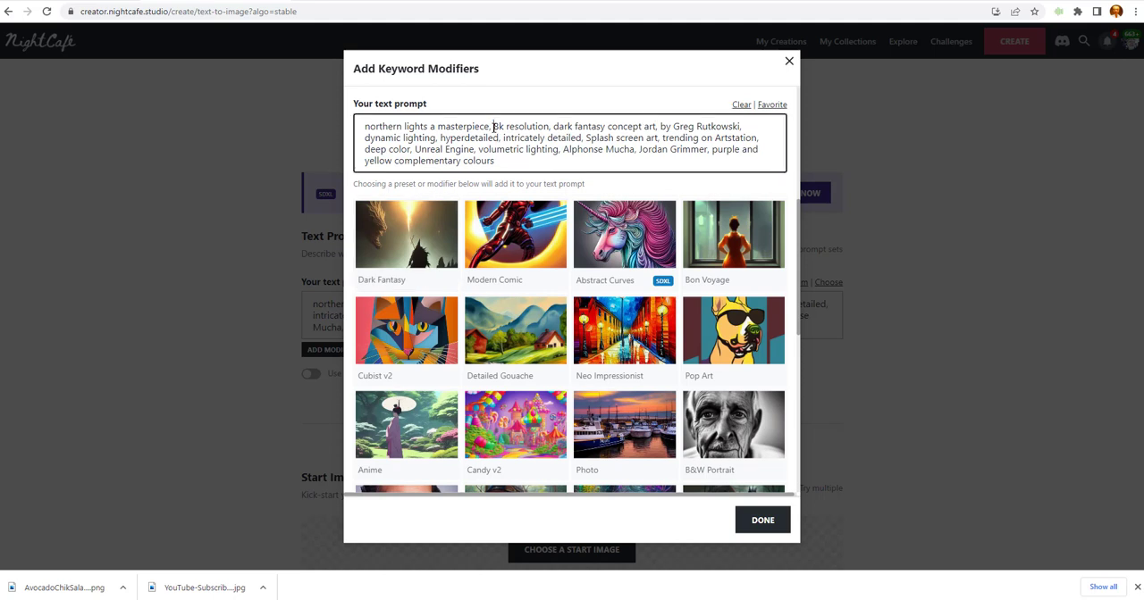
Remove all the Dark Fantasy keywords from the prompt, keeping only "northern lights".
drag(493, 128, 665, 162)
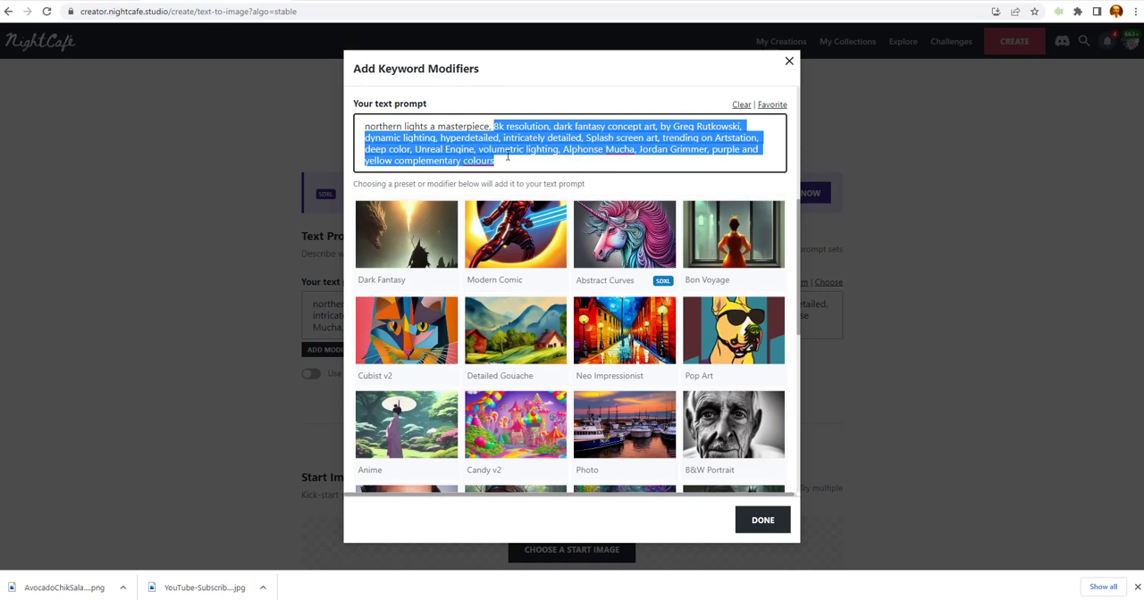
drag(430, 128, 576, 163)
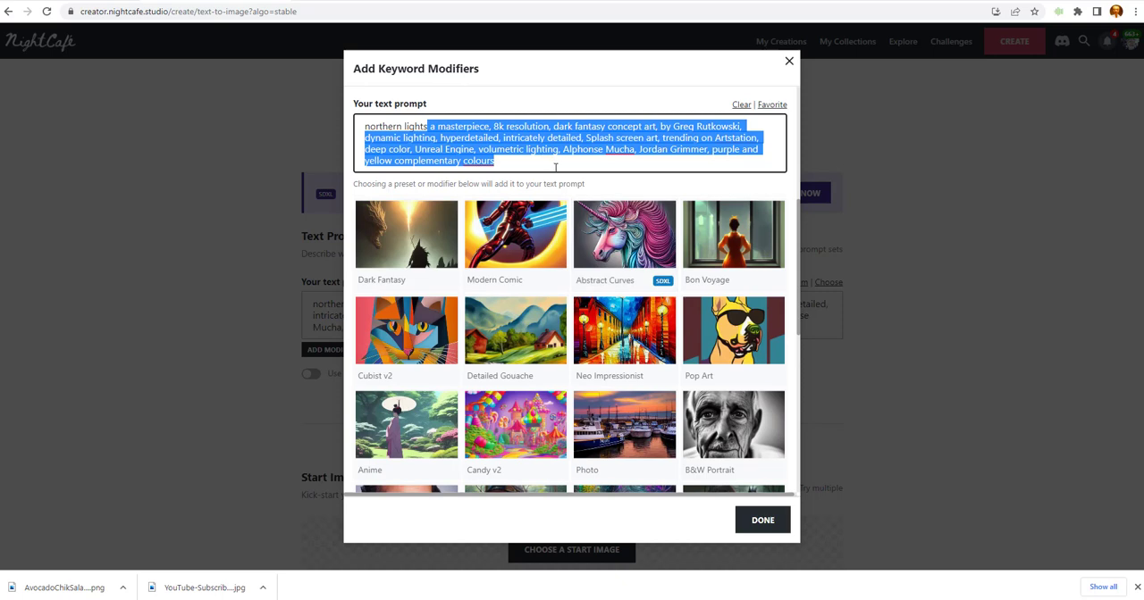
key(BackSpace)
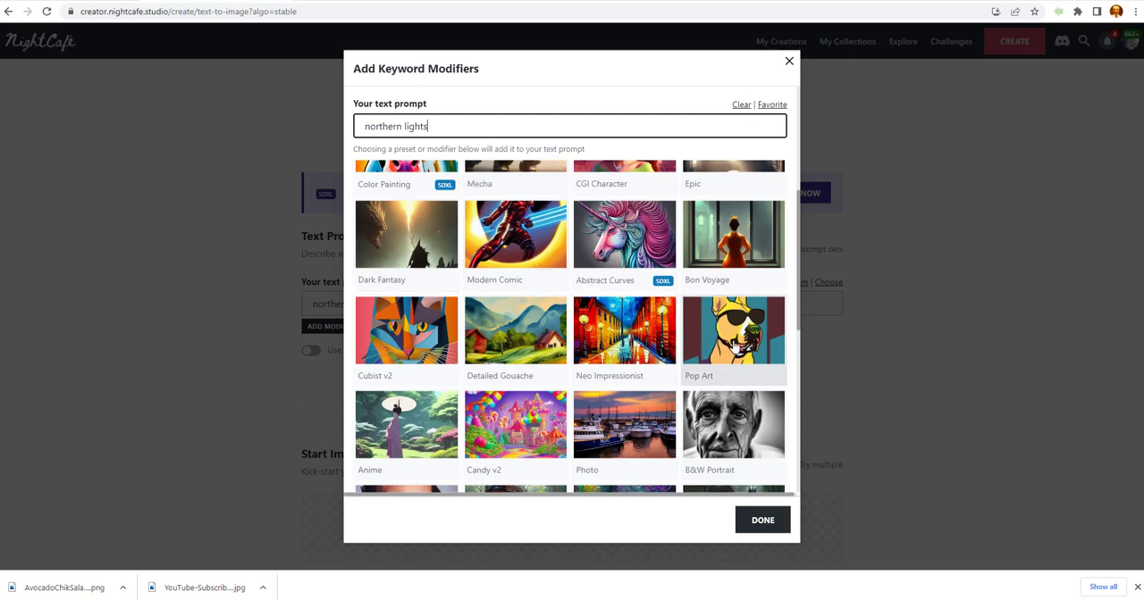
Examine the whole range of style presets available for the prompt, down to the Heavenly preset.
scroll(740, 338, down, 2)
scroll(741, 335, down, 2)
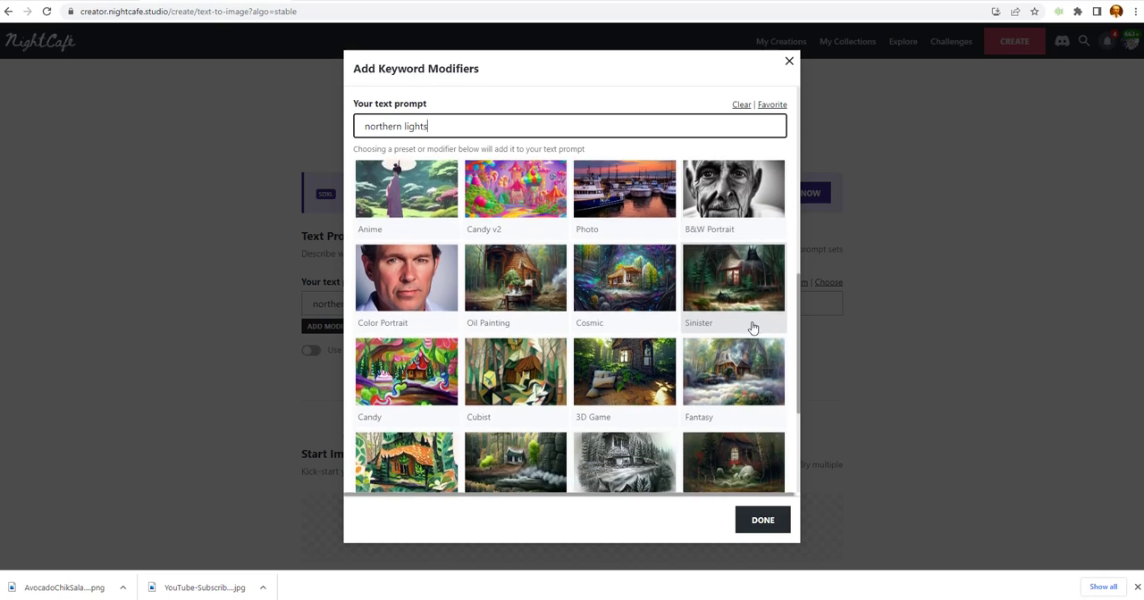
scroll(755, 332, down, 2)
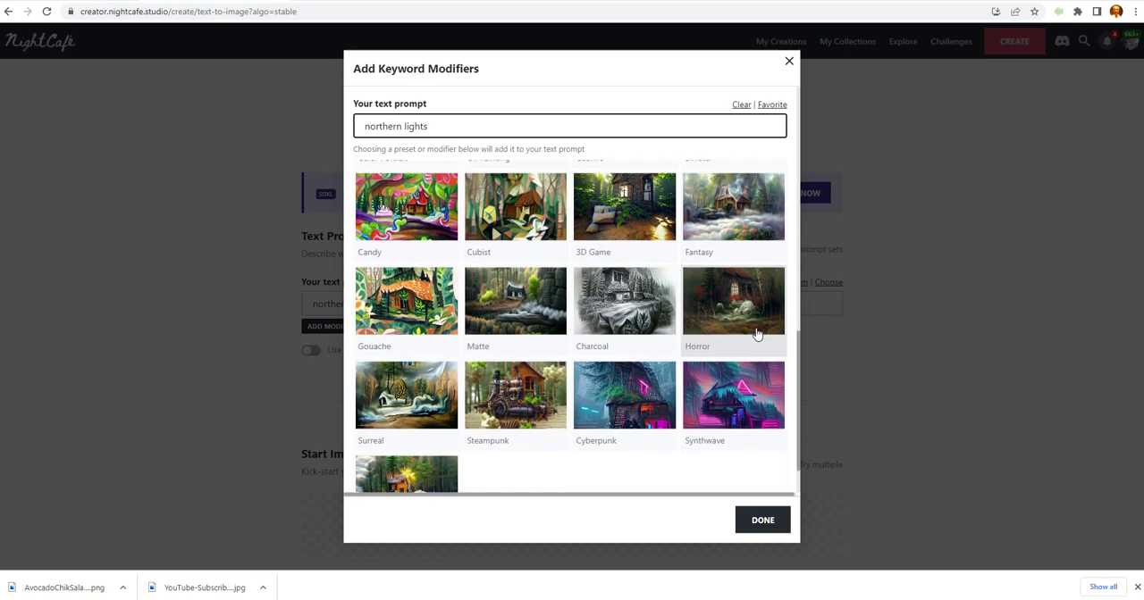
scroll(756, 333, up, 5)
scroll(756, 333, up, 3)
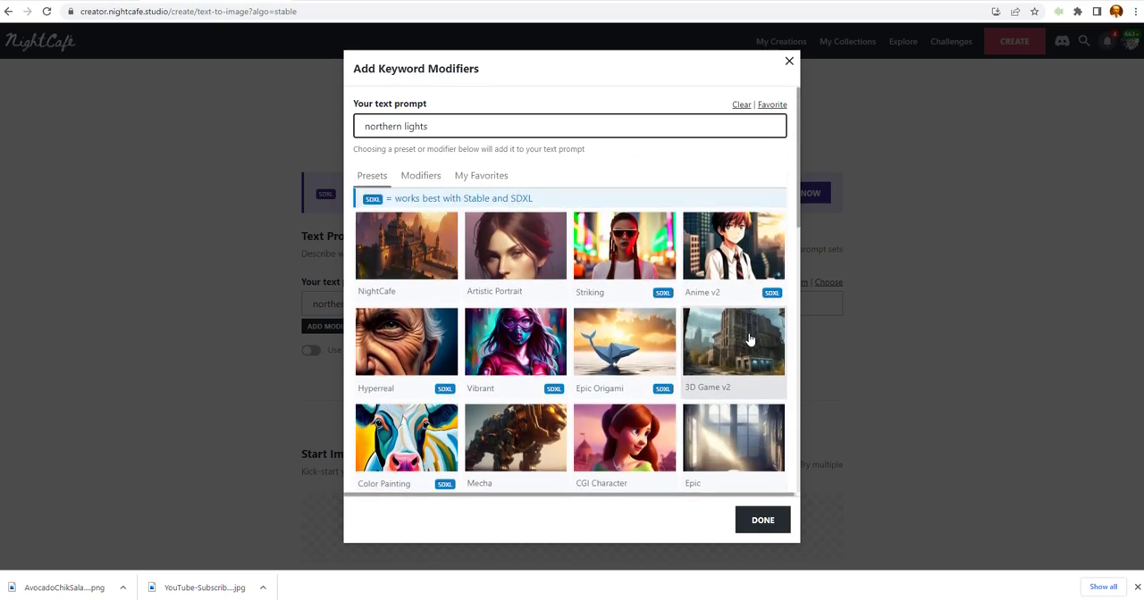
scroll(749, 331, down, 1)
scroll(626, 303, up, 1)
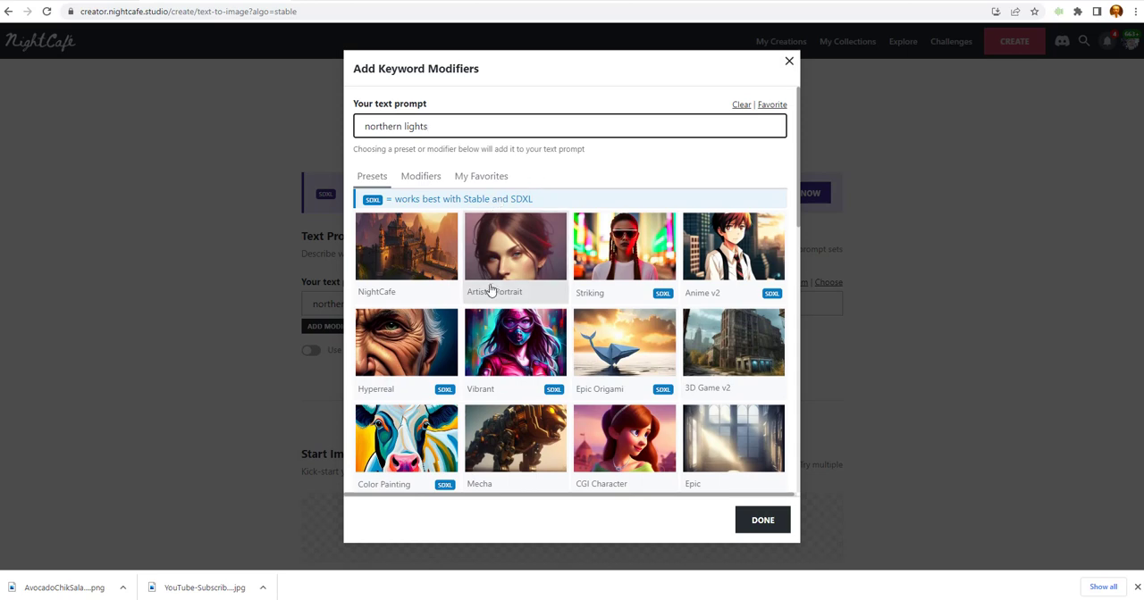
scroll(509, 295, down, 2)
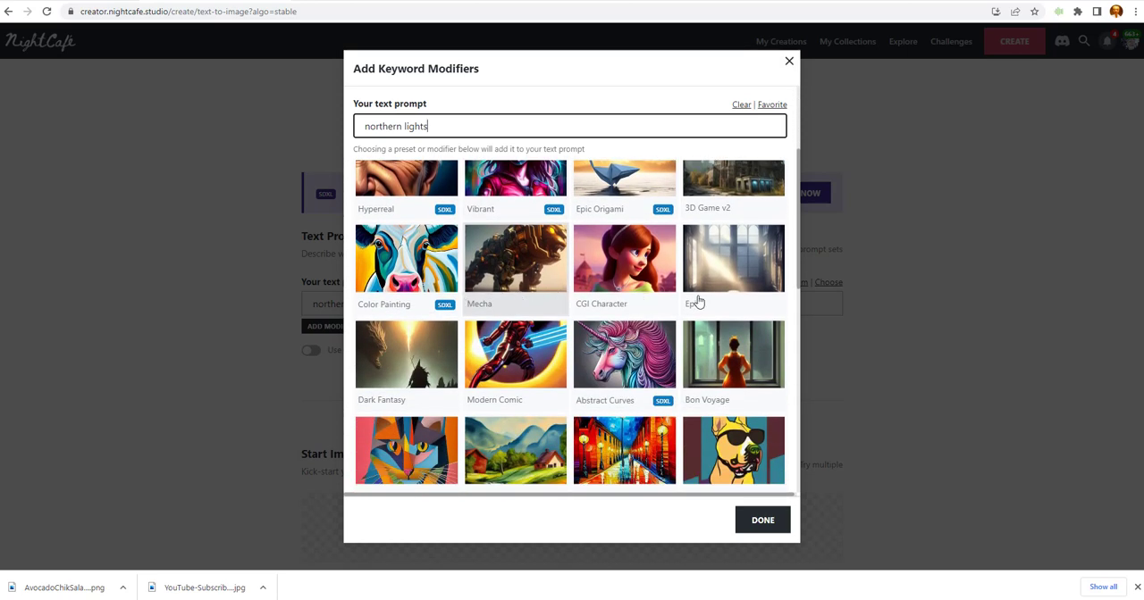
scroll(656, 331, down, 2)
scroll(656, 331, down, 4)
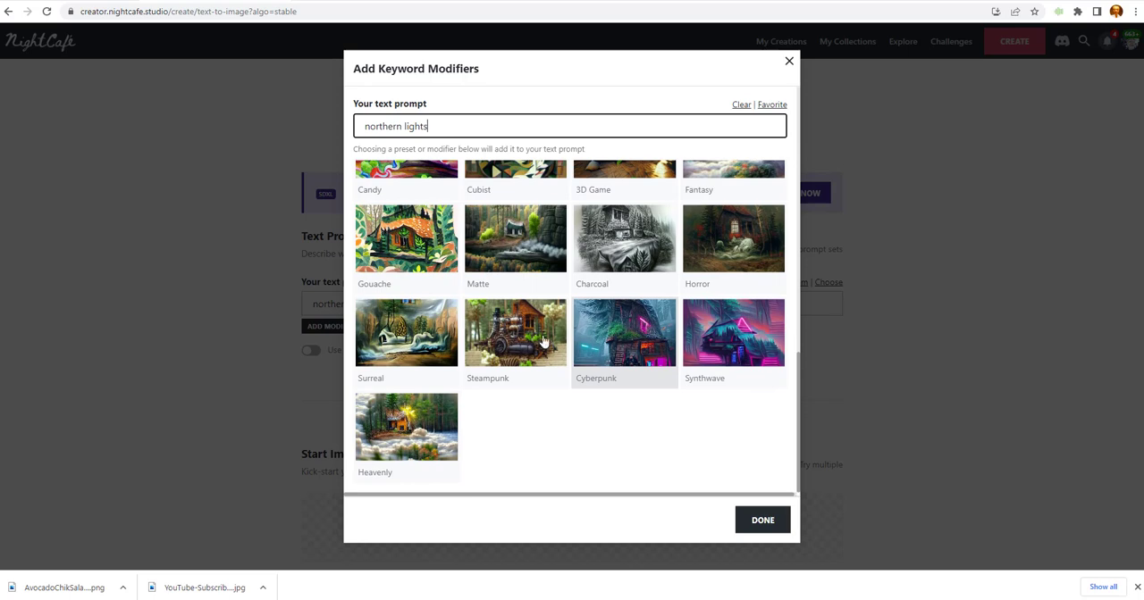
Add the Heavenly preset's keywords to the "northern lights" prompt and replace the word "sunshine" with "nighttime".
click(422, 440)
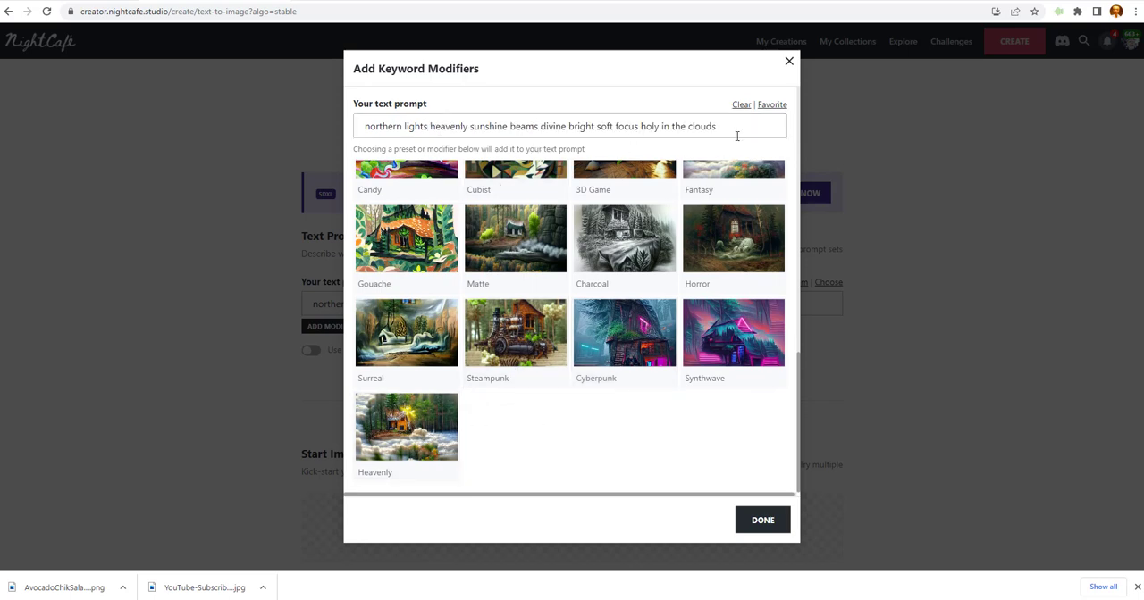
click(507, 127)
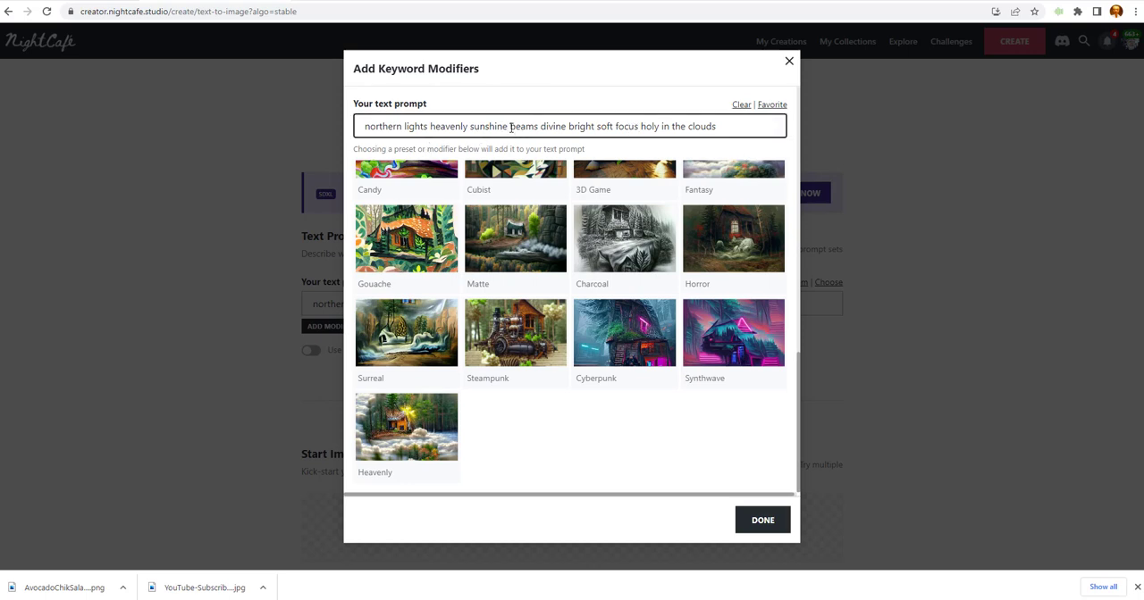
key(BackSpace)
key(BackSpace)
key(BackSpace)
key(BackSpace)
key(BackSpace)
key(BackSpace)
key(BackSpace)
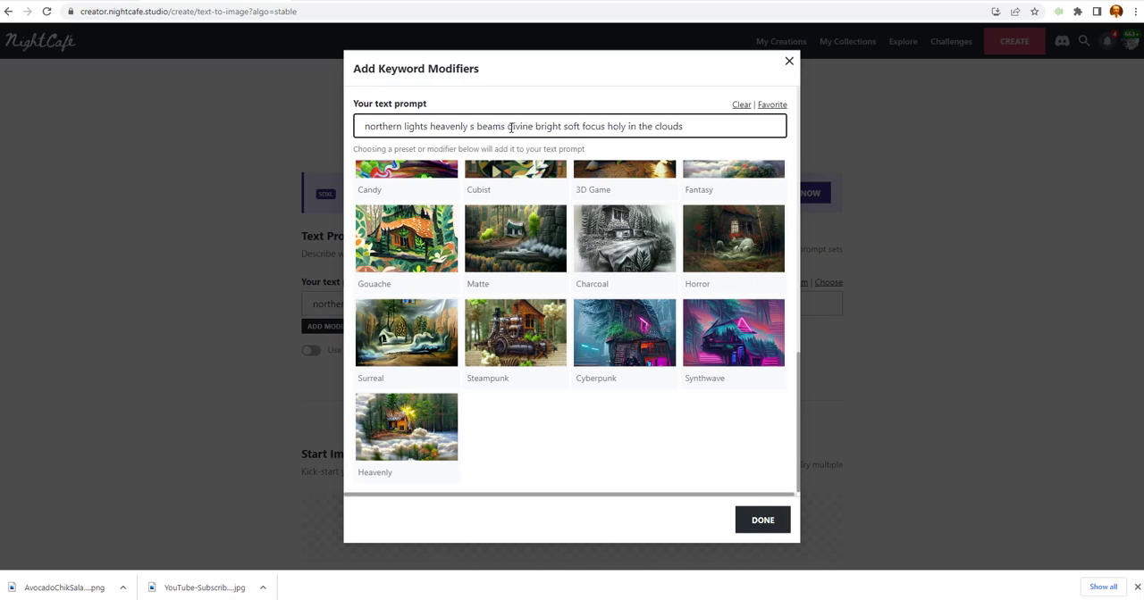
key(BackSpace)
text(night)
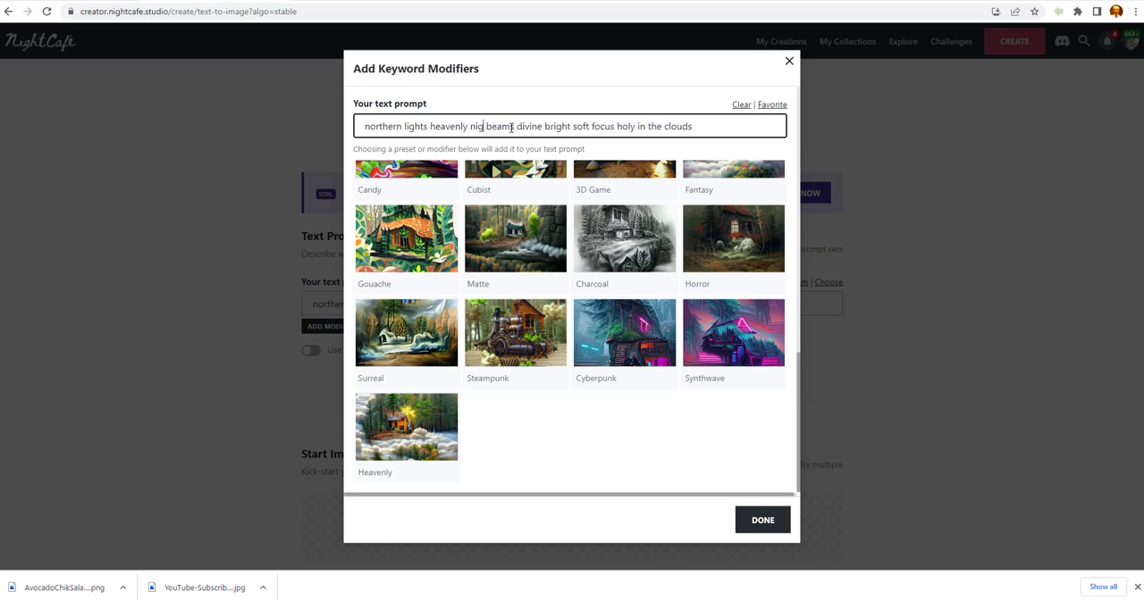
text(time)
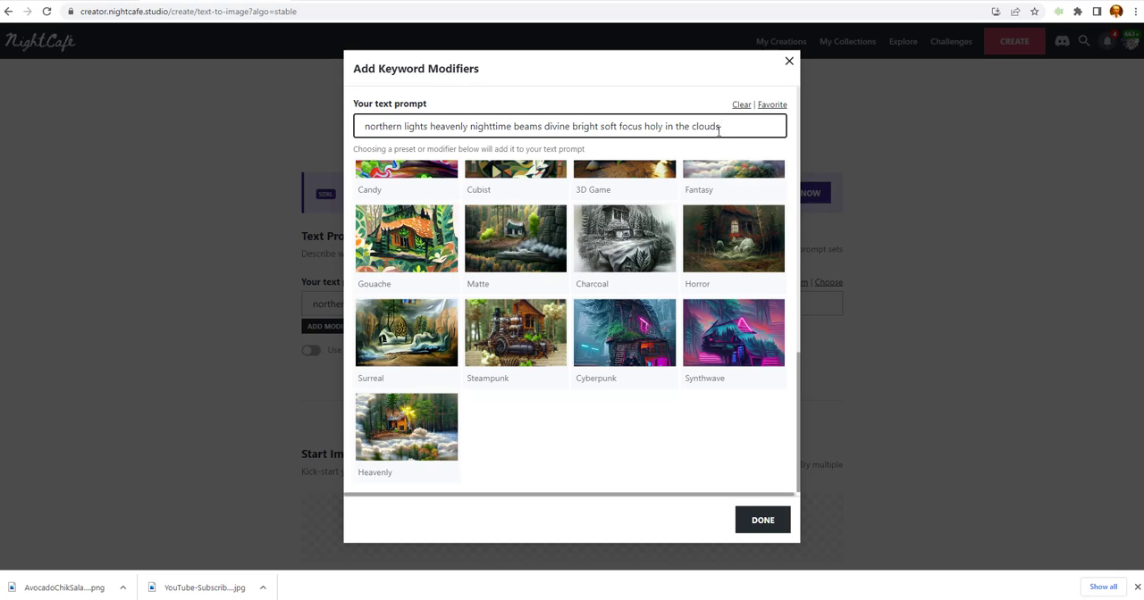
Replace the prompt's ending "holy in the clouds" with "light in the night sky" and finish the keyword modifiers.
key(BackSpace)
key(BackSpace)
key(BackSpace)
text(in th enight)
key(BackSpace)
click(685, 126)
click(760, 522)
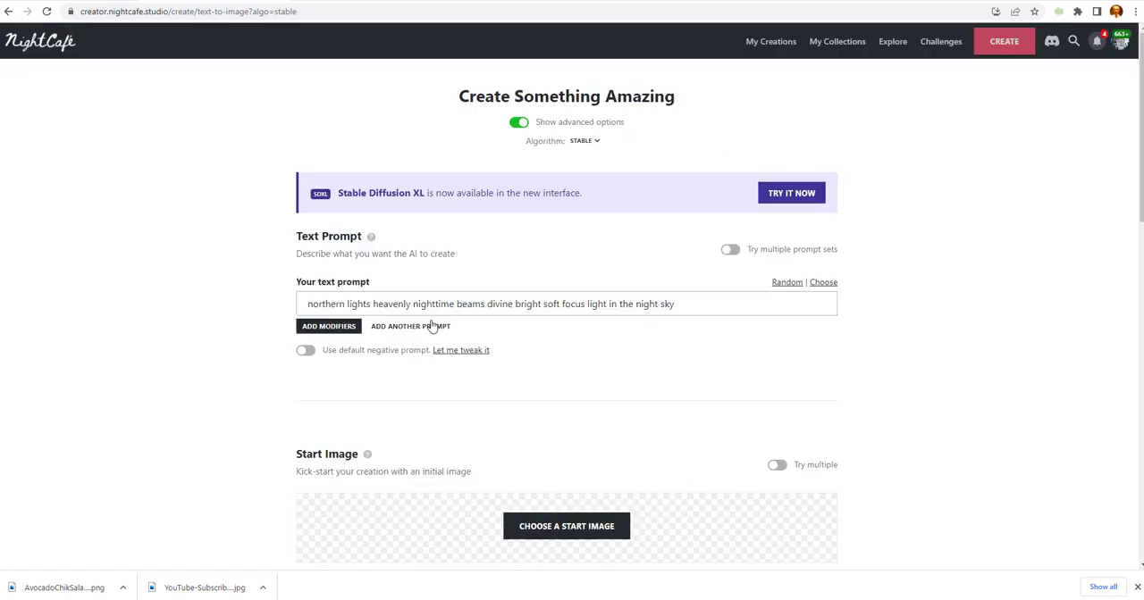
Set the number of images to 1 and the overall prompt weight to 80%.
scroll(403, 344, down, 6)
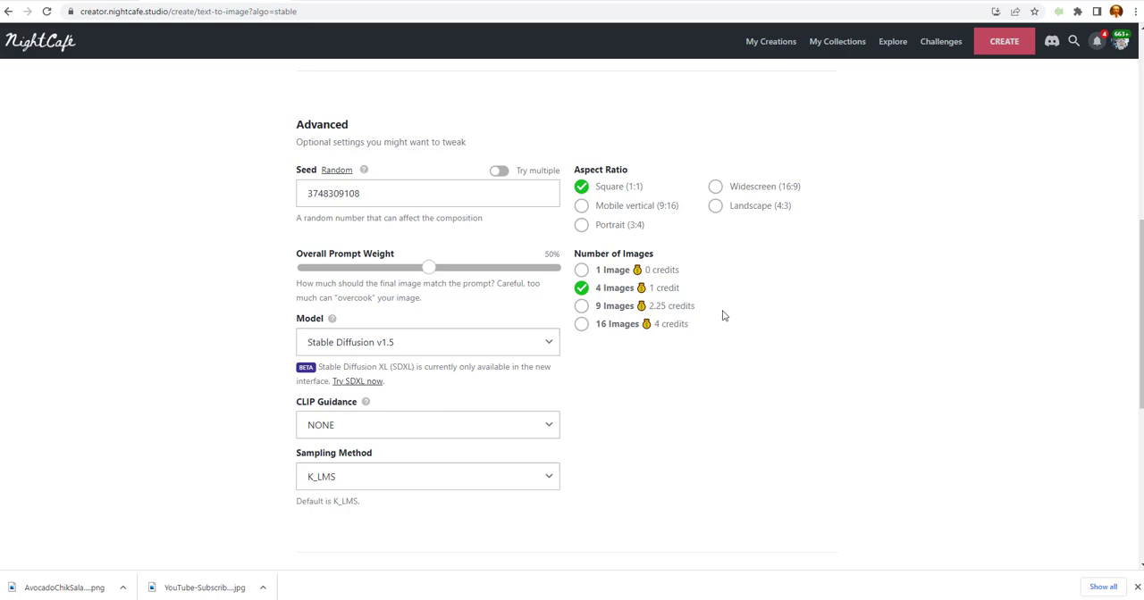
click(581, 271)
click(502, 270)
Examine the start image, advanced, runtime and output resolution settings for the northern lights image.
scroll(472, 268, up, 3)
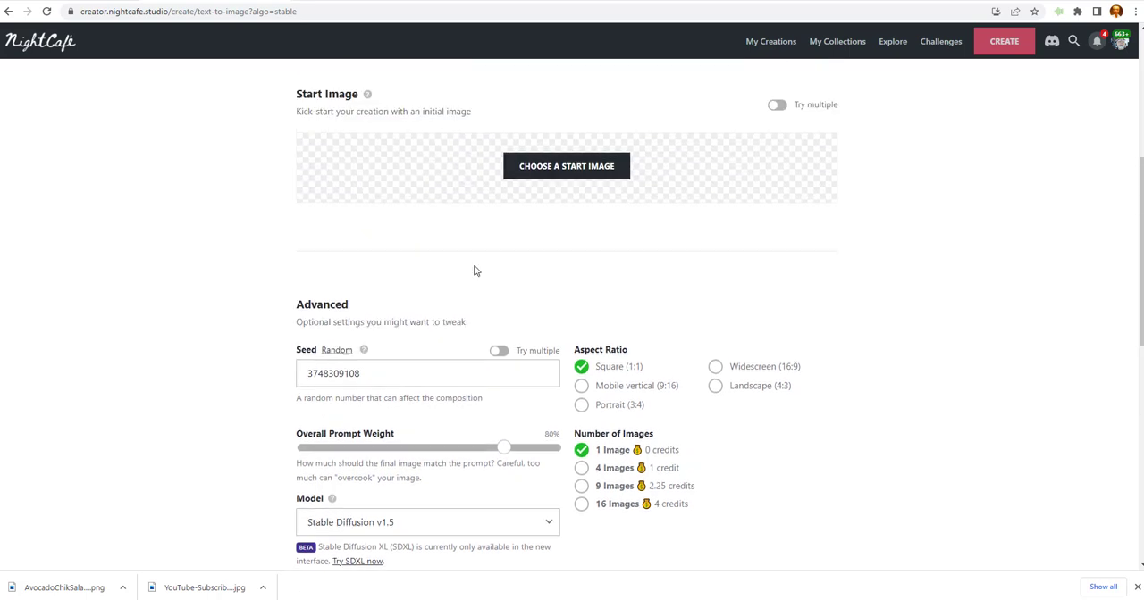
scroll(485, 278, down, 3)
scroll(515, 295, down, 4)
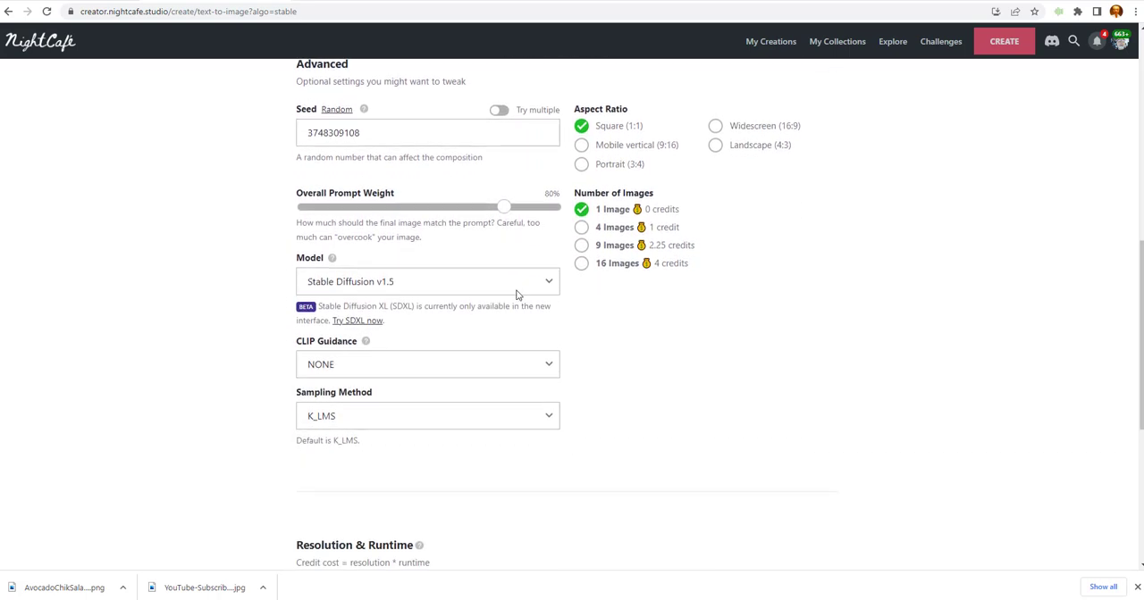
scroll(529, 301, down, 1)
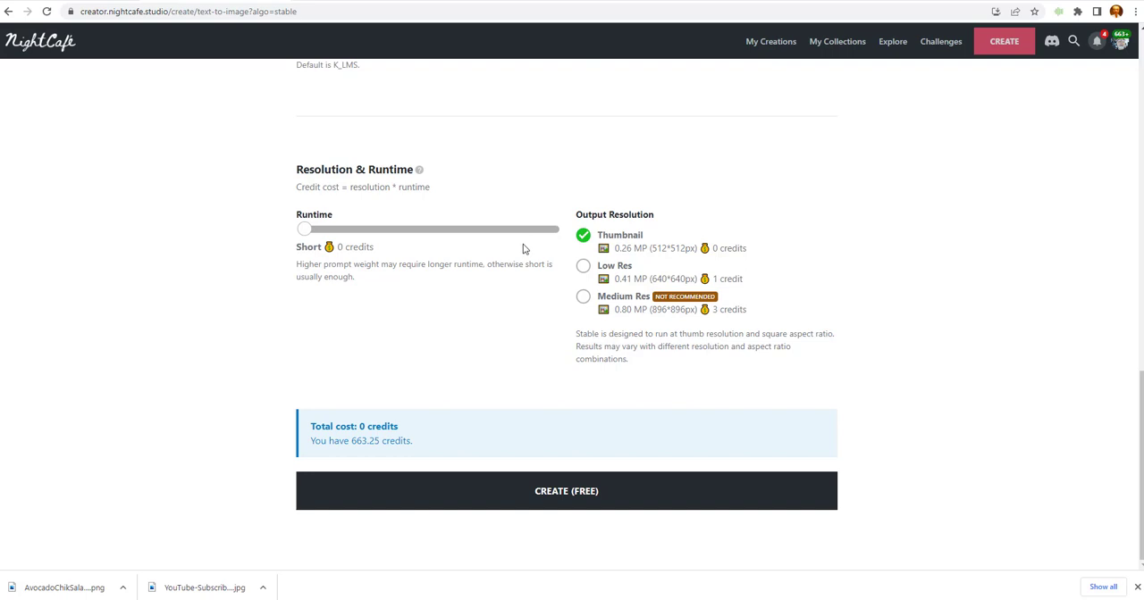
scroll(555, 295, up, 2)
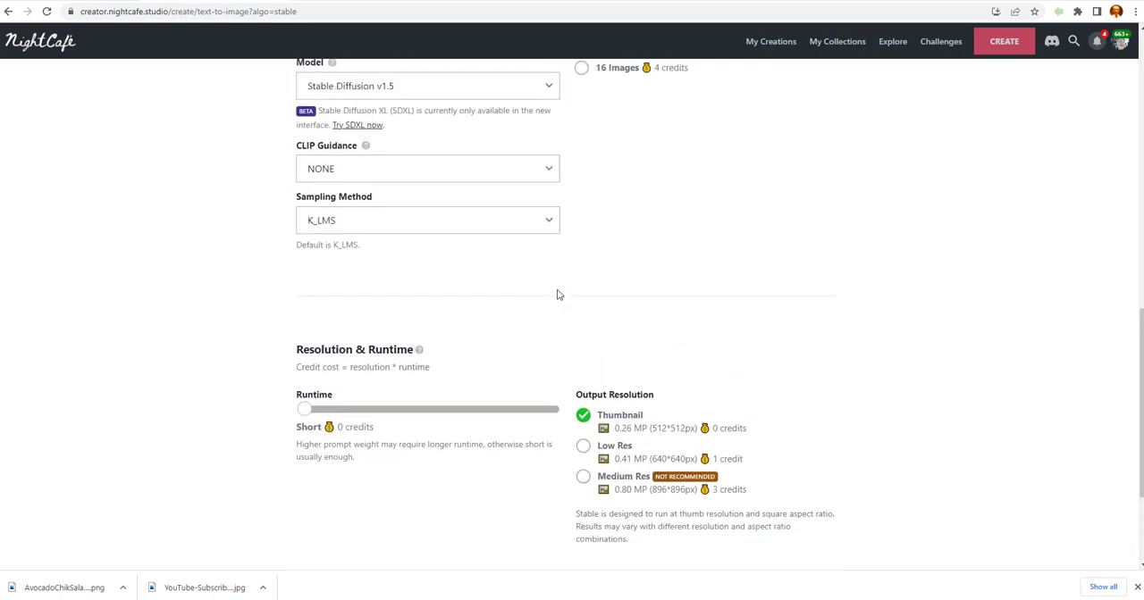
scroll(556, 295, up, 1)
scroll(560, 294, up, 1)
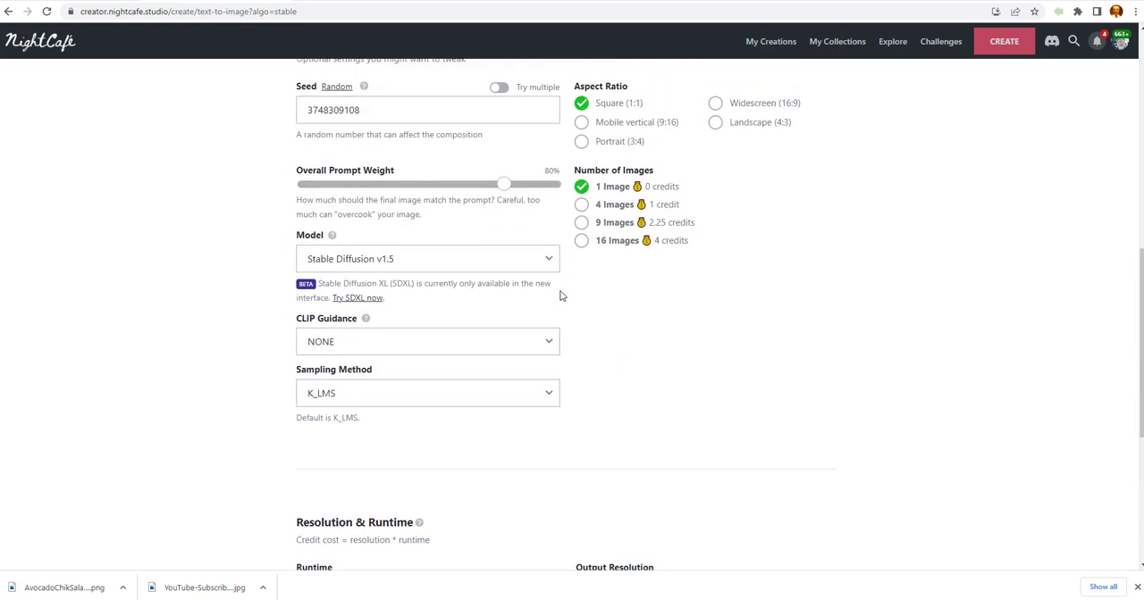
scroll(473, 284, up, 1)
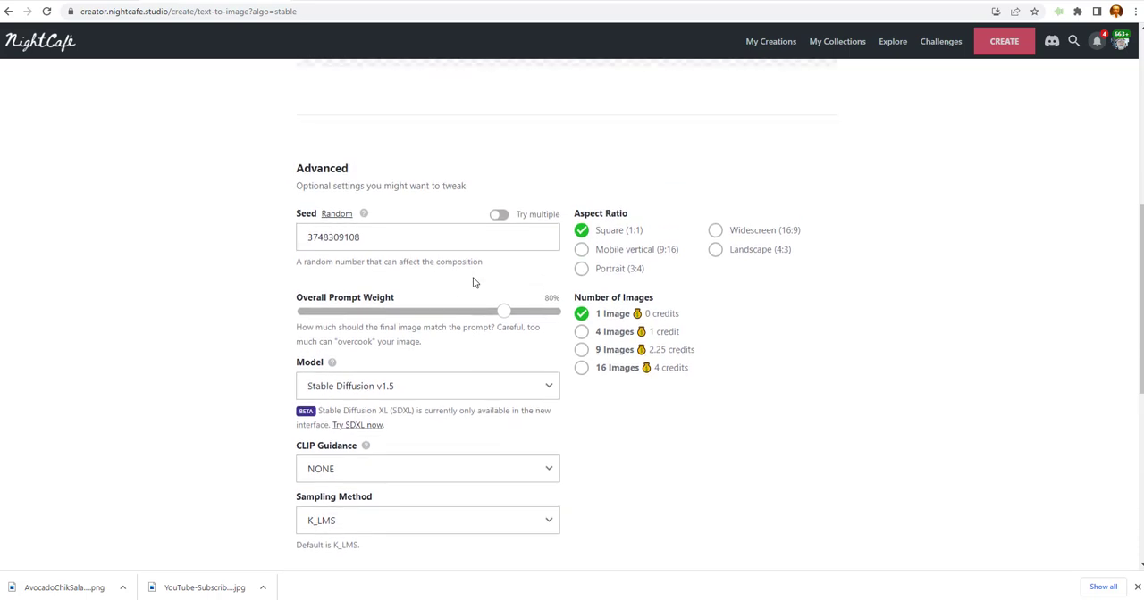
Set the aspect ratio to Widescreen (16:9) and create the image for free.
scroll(474, 283, up, 1)
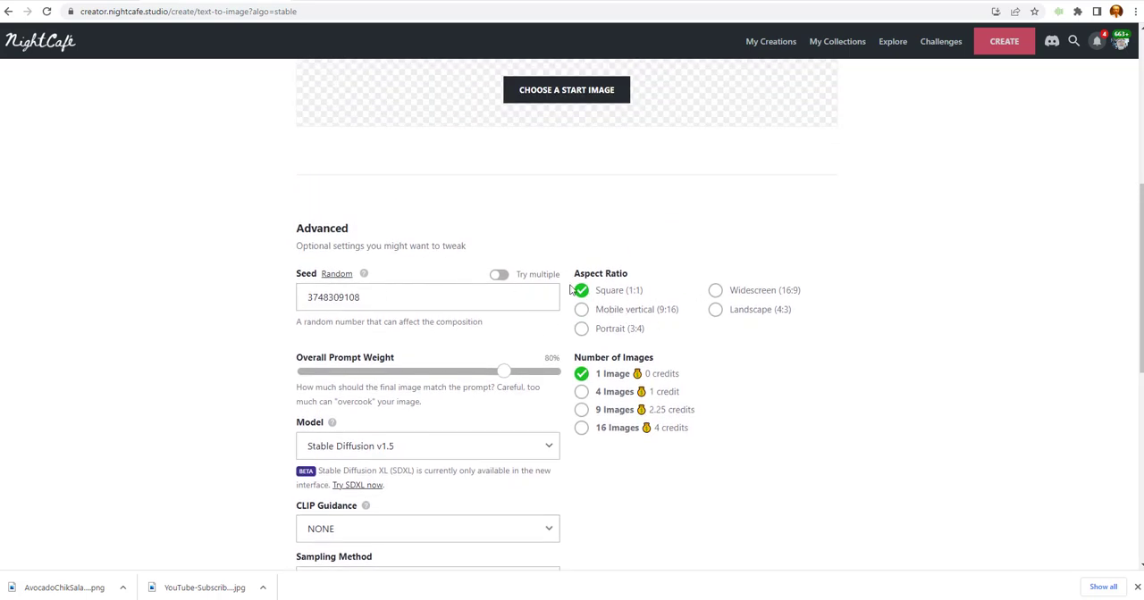
click(716, 293)
scroll(469, 304, down, 1)
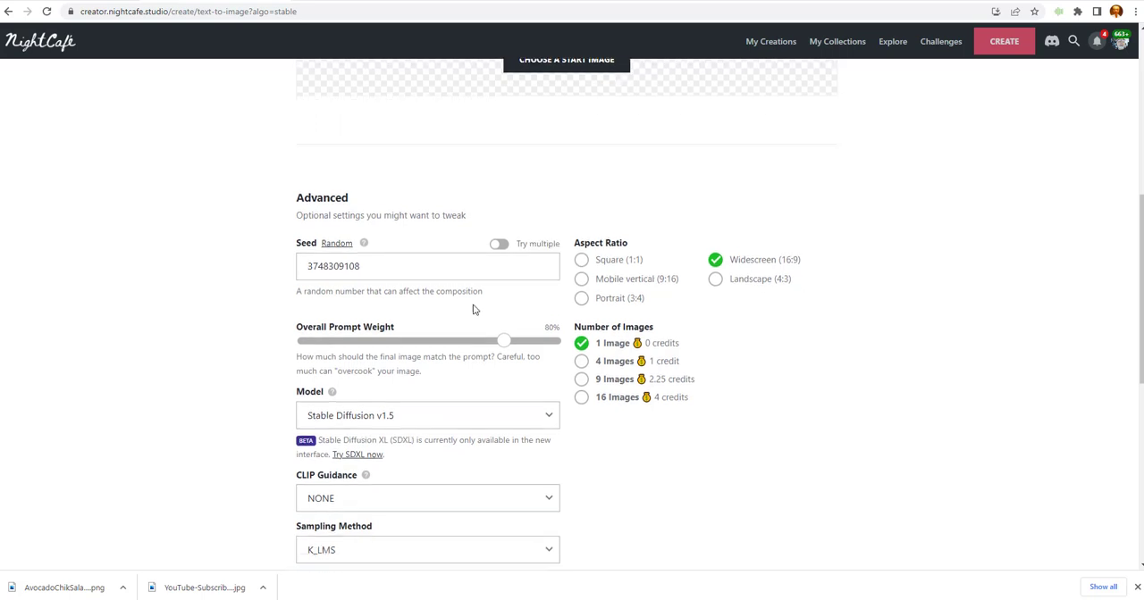
scroll(474, 309, down, 3)
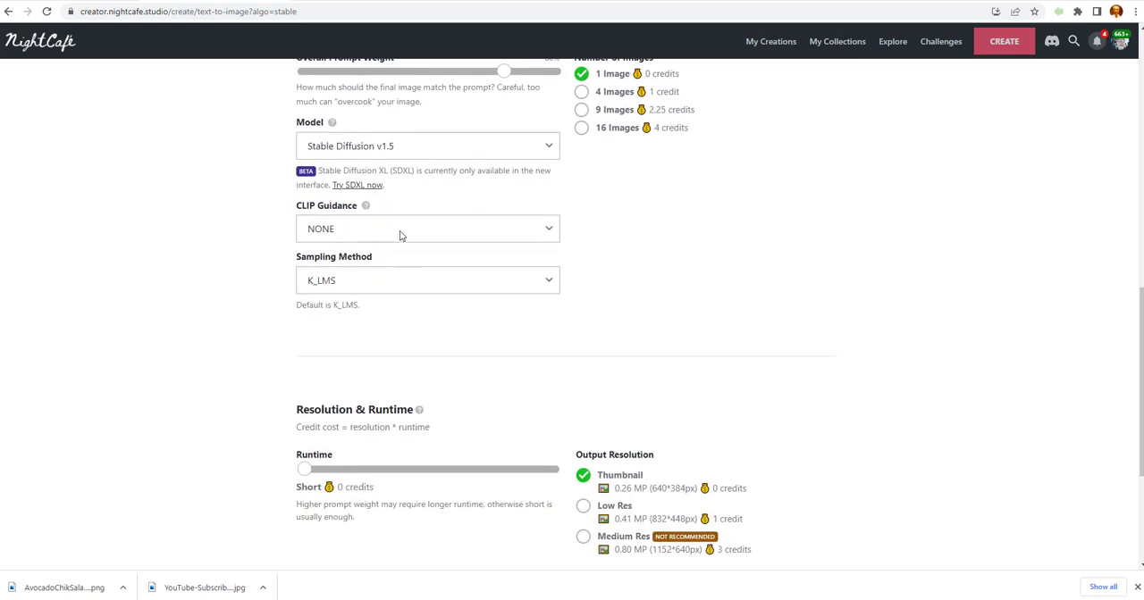
scroll(404, 247, down, 3)
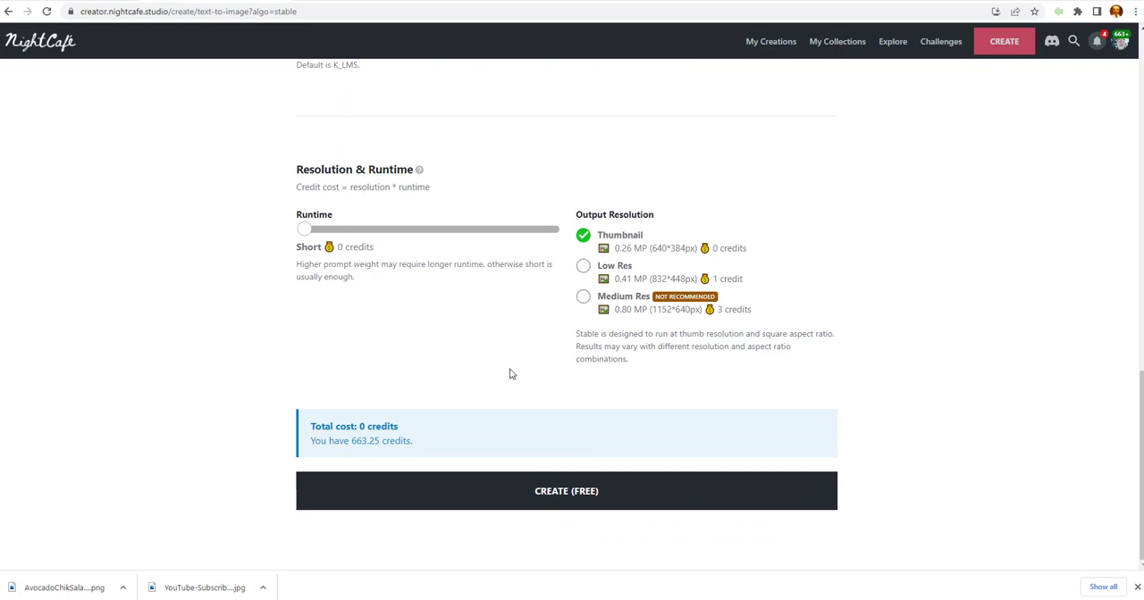
click(560, 500)
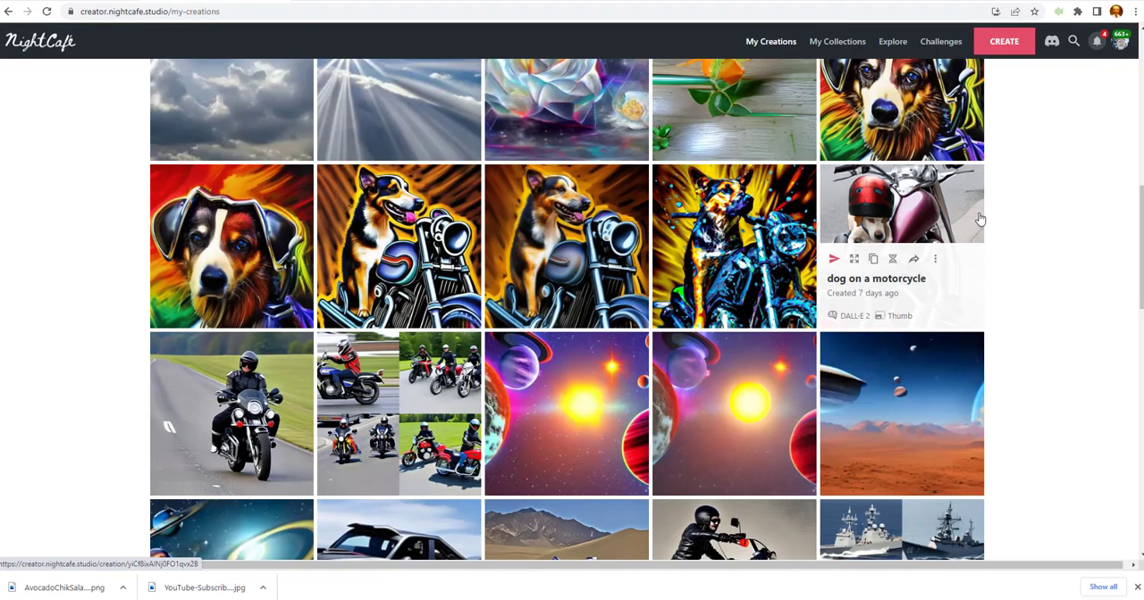
Open the newly generated northern lights image from the latest creations.
scroll(979, 219, up, 2)
scroll(979, 218, up, 3)
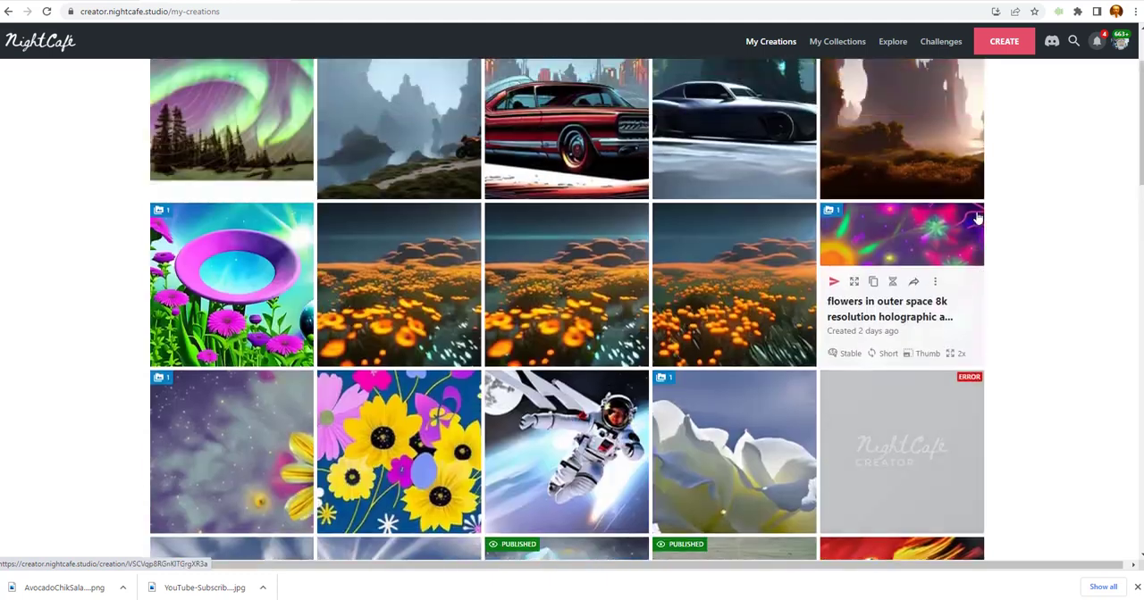
scroll(977, 218, up, 2)
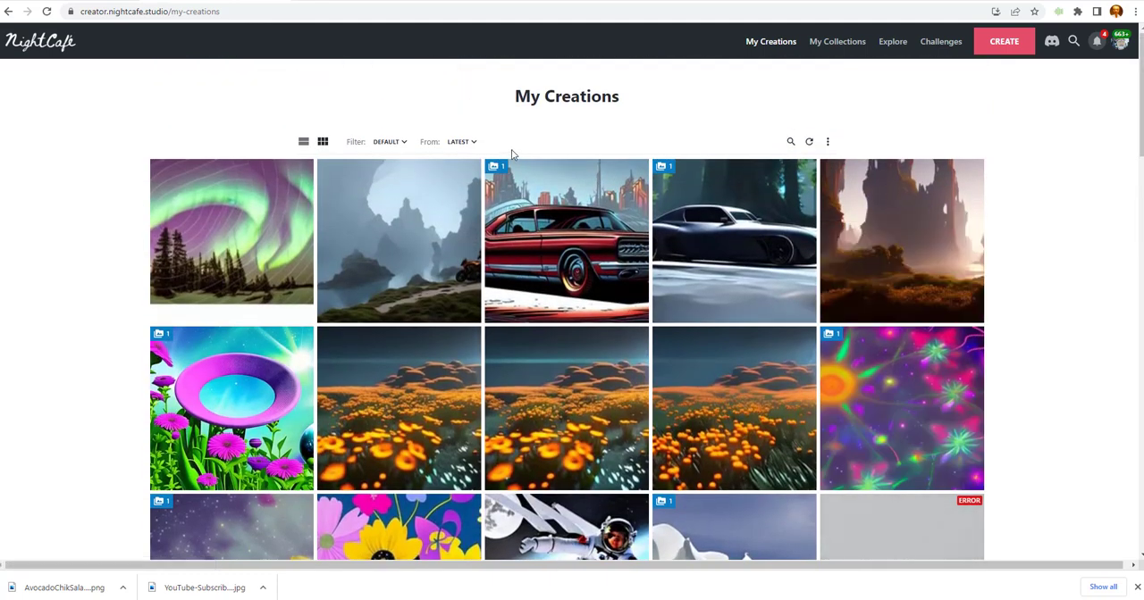
click(224, 208)
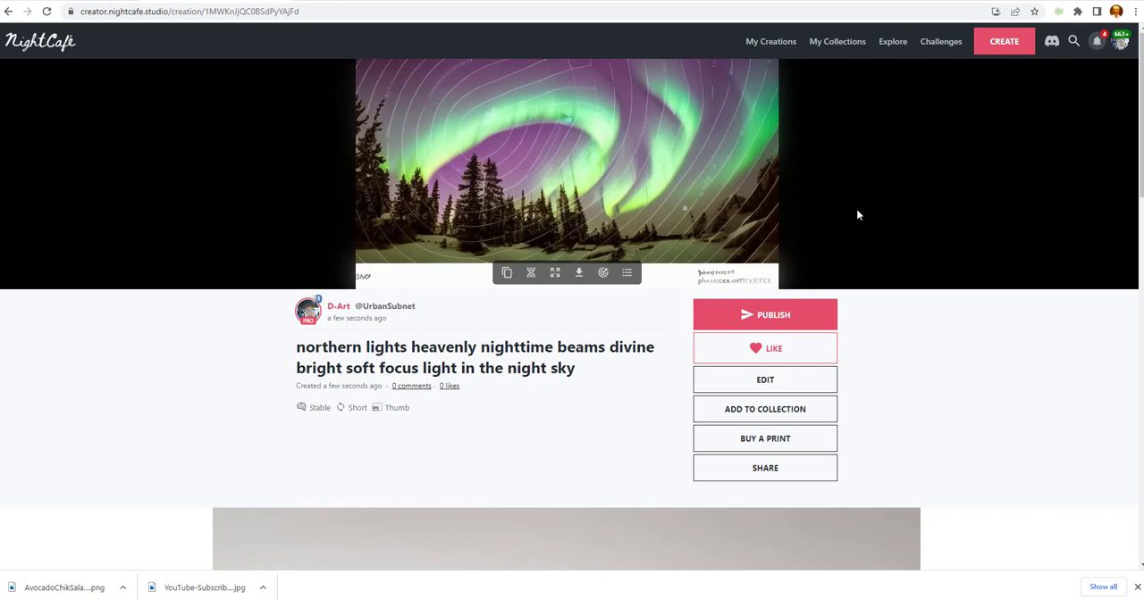
Examine the northern lights creation's page, including its print preview, creation settings, publishing options and image tools.
scroll(858, 235, down, 3)
scroll(866, 250, up, 3)
scroll(634, 180, down, 4)
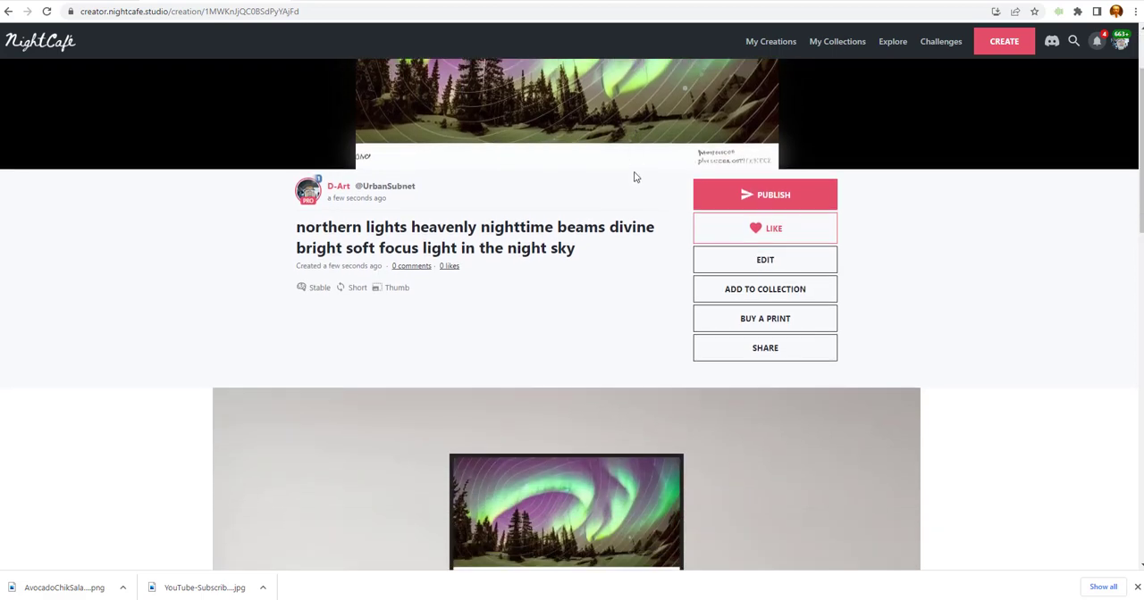
scroll(641, 179, down, 1)
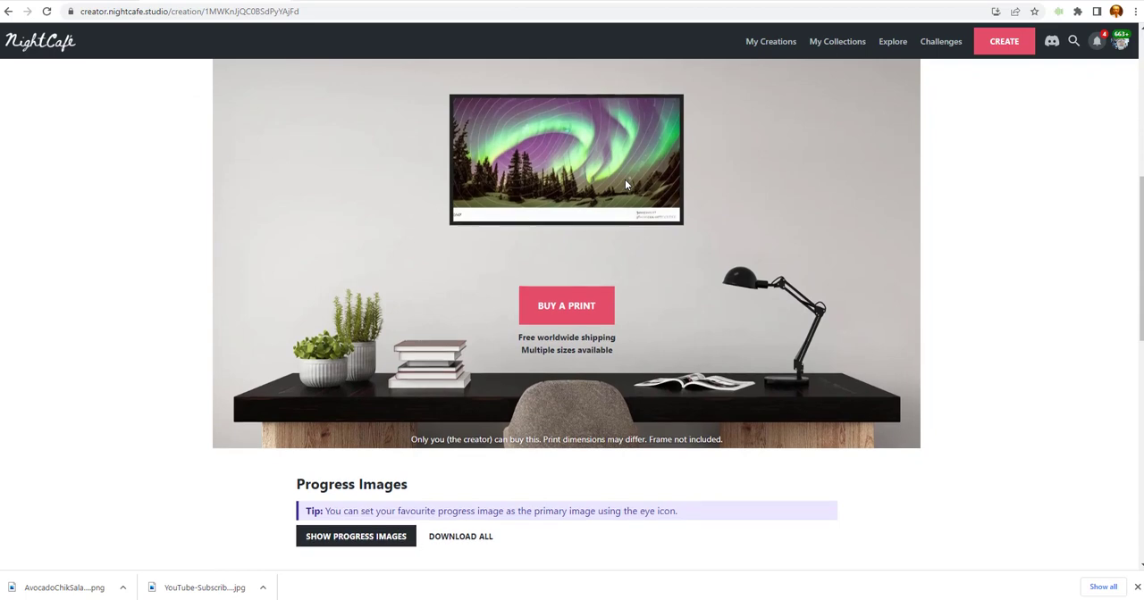
scroll(625, 180, up, 1)
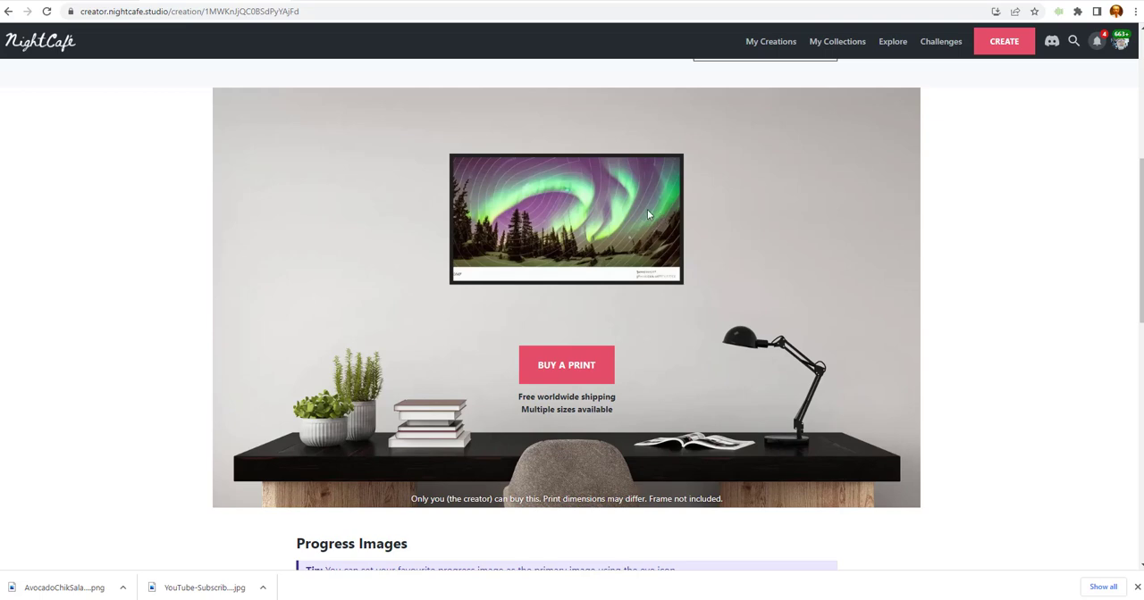
scroll(617, 222, down, 1)
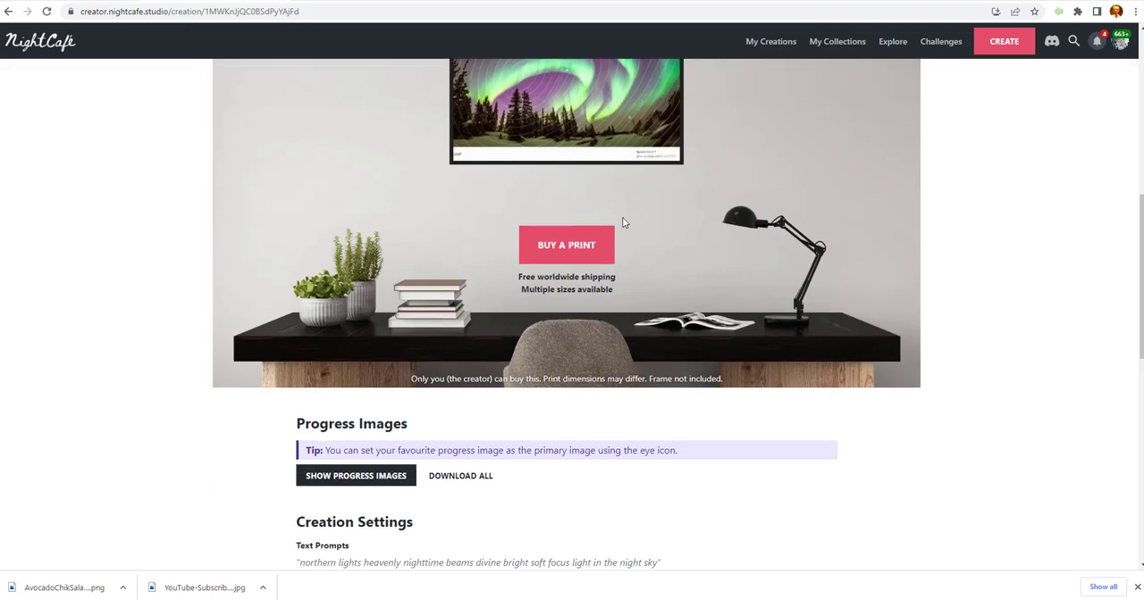
scroll(622, 223, down, 4)
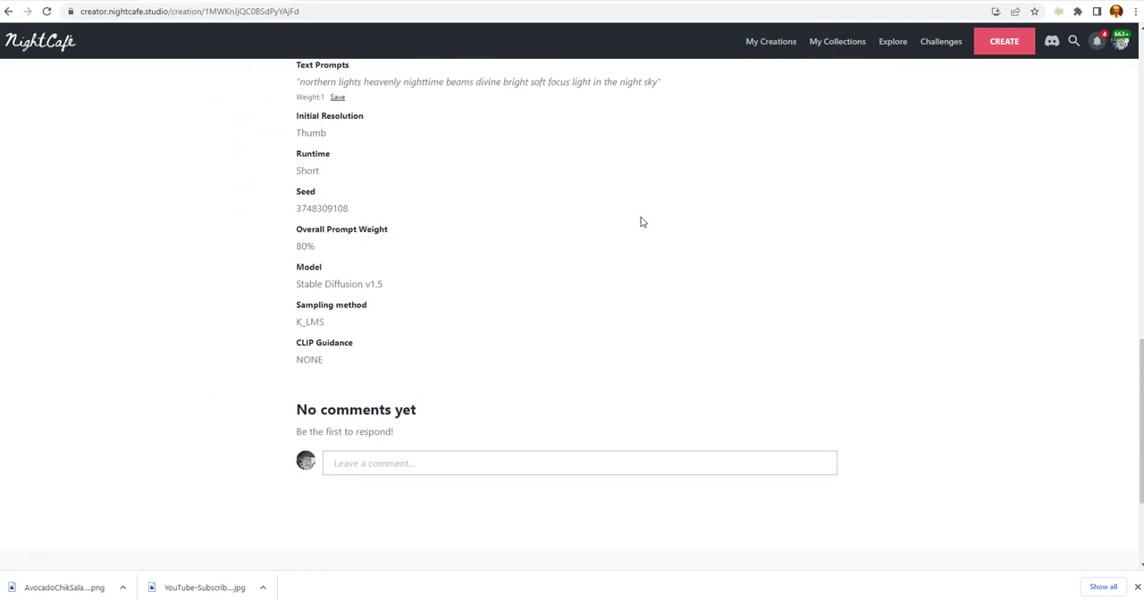
scroll(639, 221, down, 2)
scroll(641, 223, up, 8)
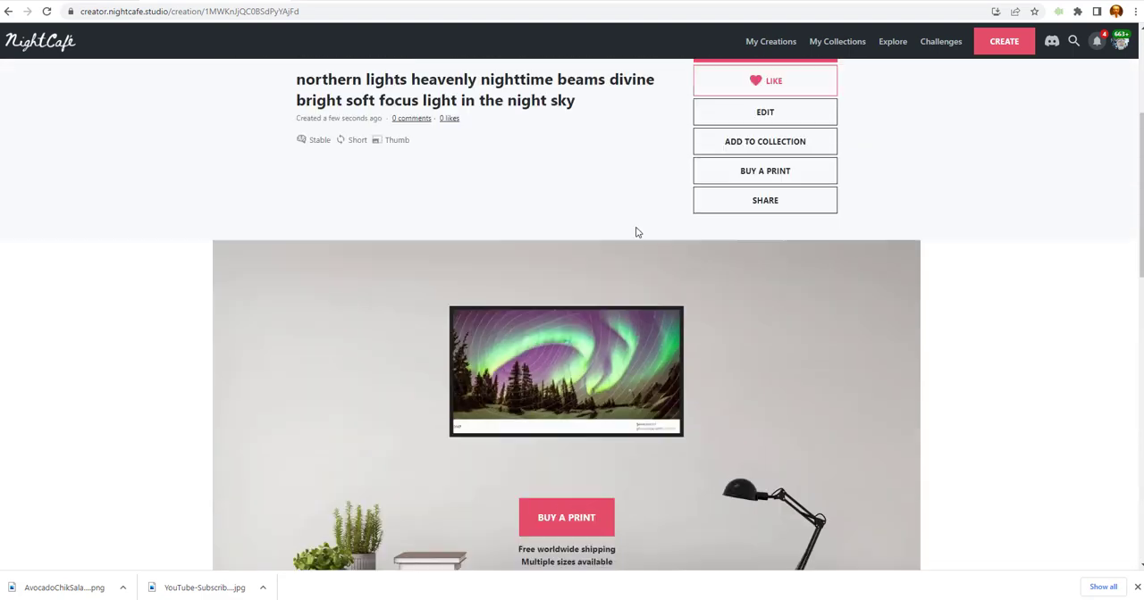
scroll(634, 233, up, 3)
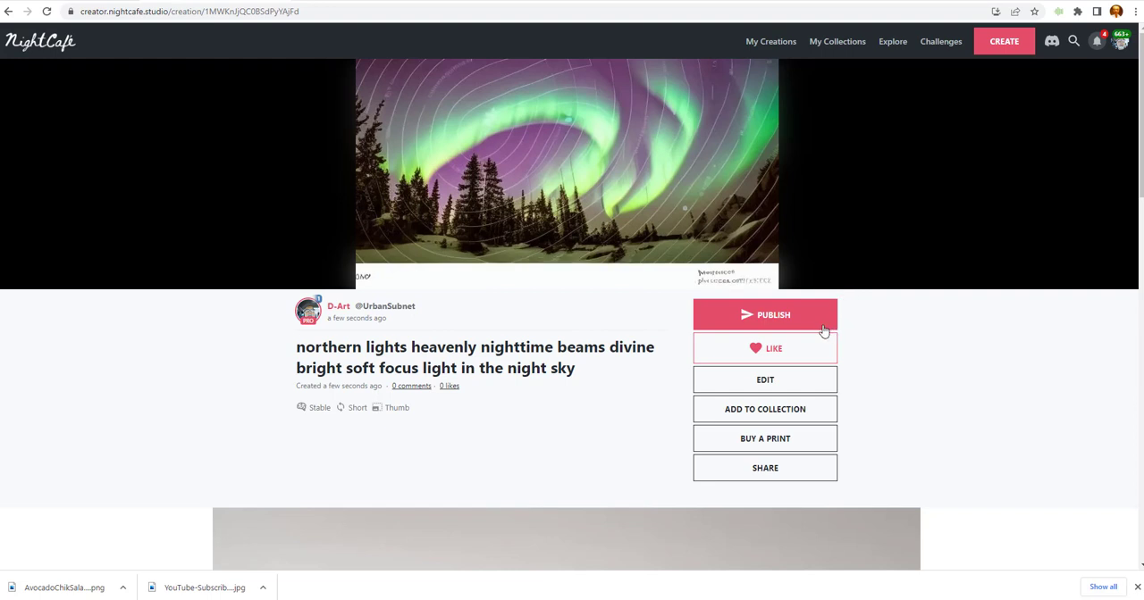
mouse_move(505, 274)
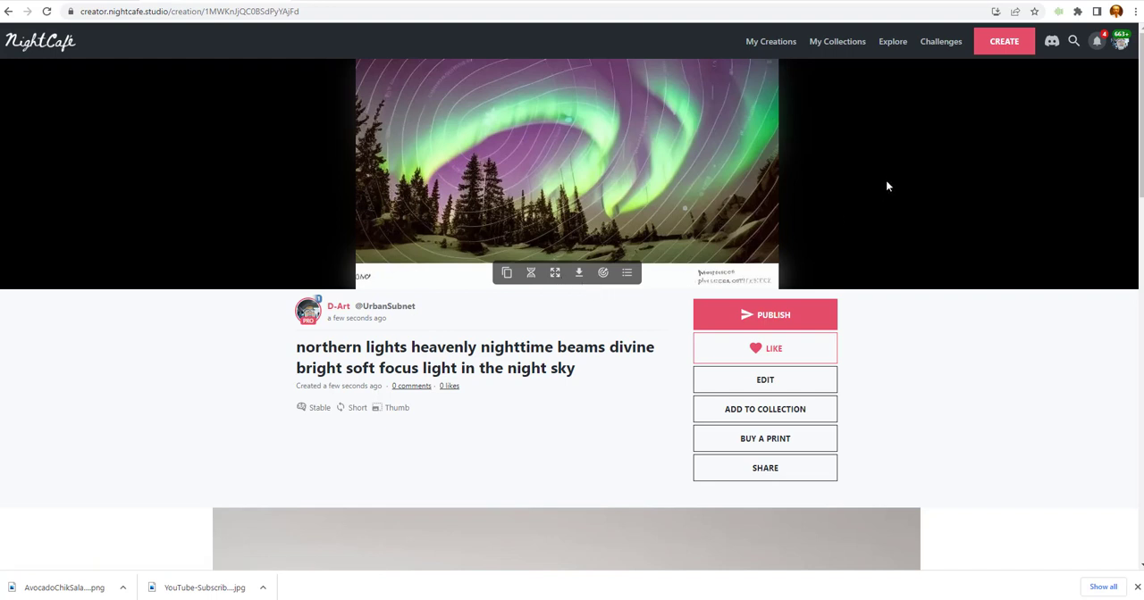
Start another creation with the Stable method and enter the text prompt "Sun rays".
click(1004, 49)
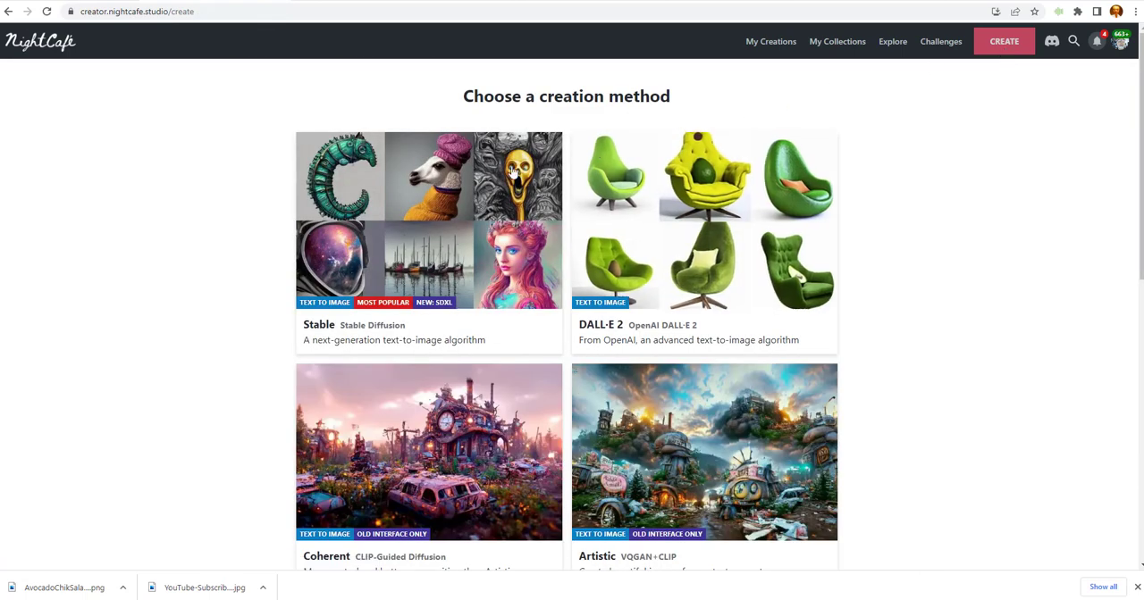
click(381, 268)
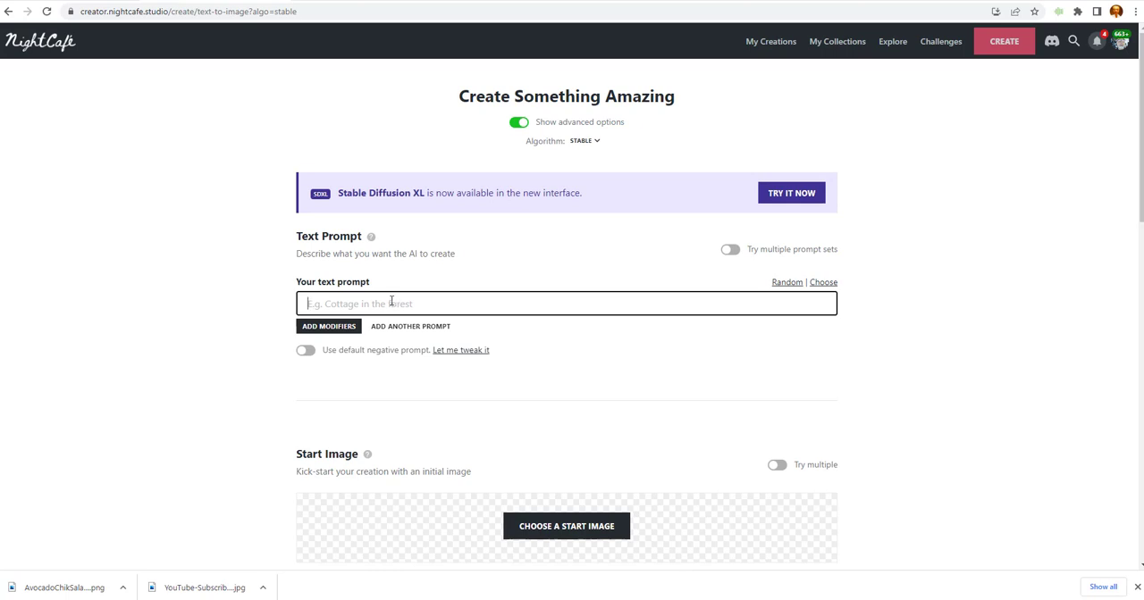
text(Northe)
key(BackSpace)
key(BackSpace)
key(BackSpace)
key(BackSpace)
text(Sun rays)
Add the Epic preset's keyword modifiers to the "Sun rays" text prompt.
click(347, 327)
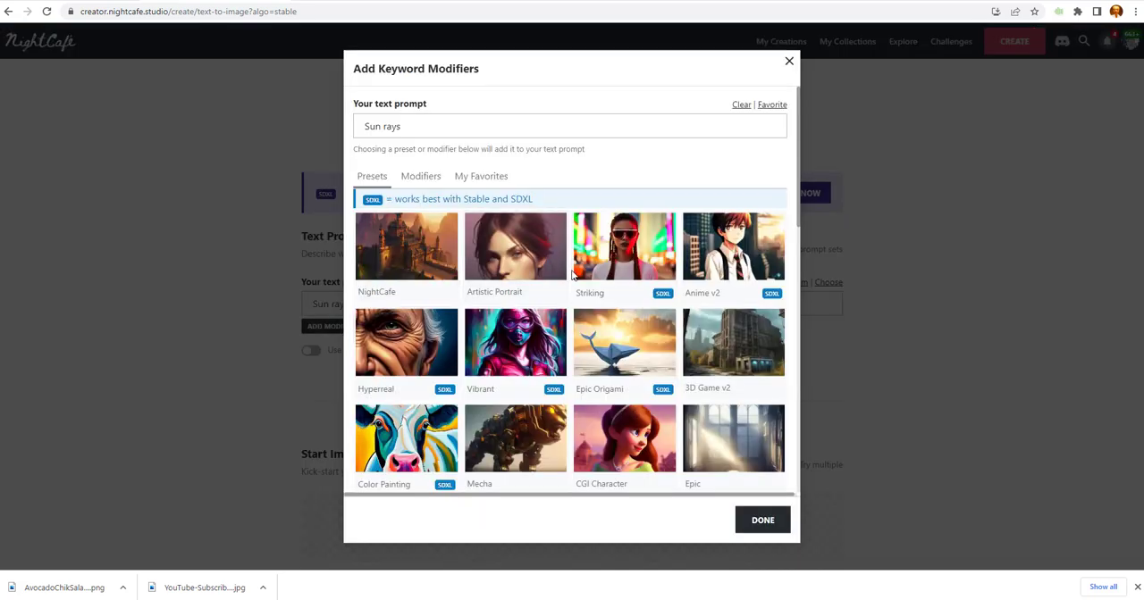
scroll(625, 344, down, 3)
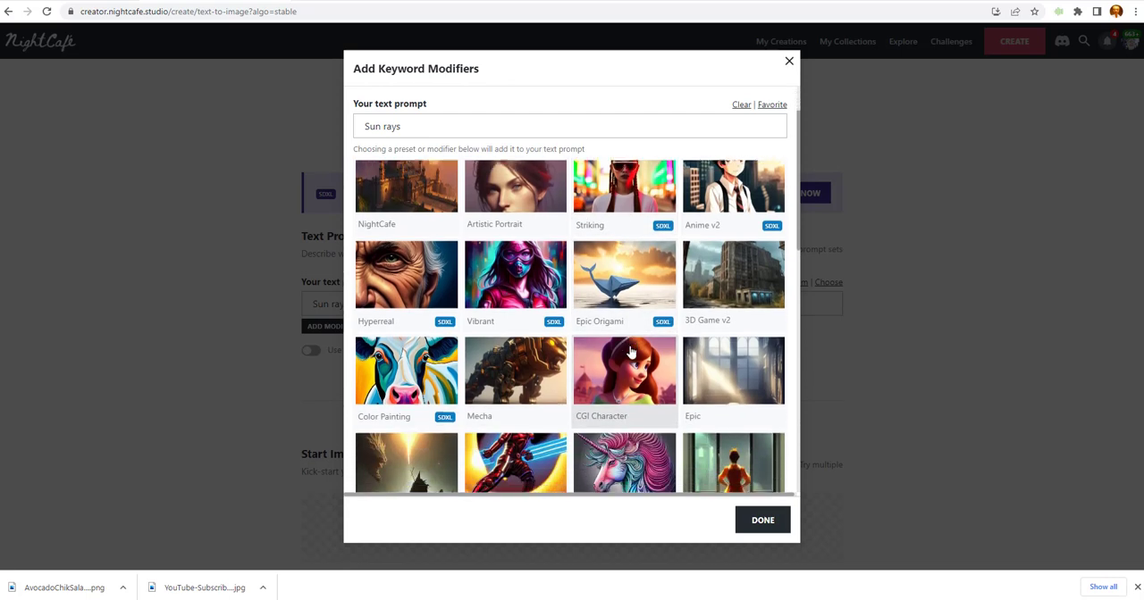
scroll(630, 351, down, 1)
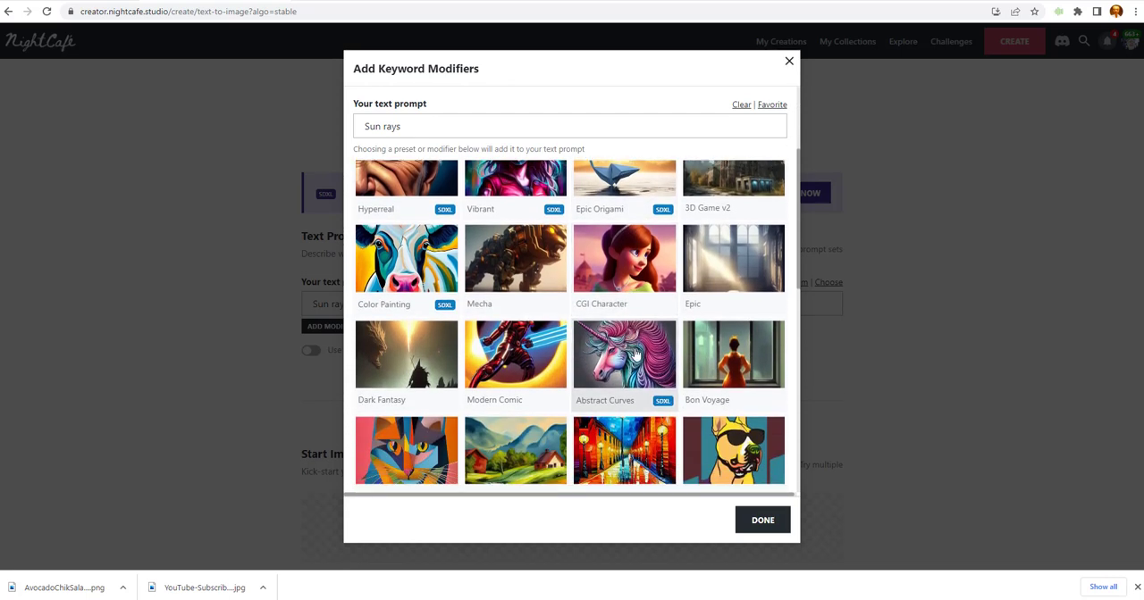
scroll(636, 354, down, 1)
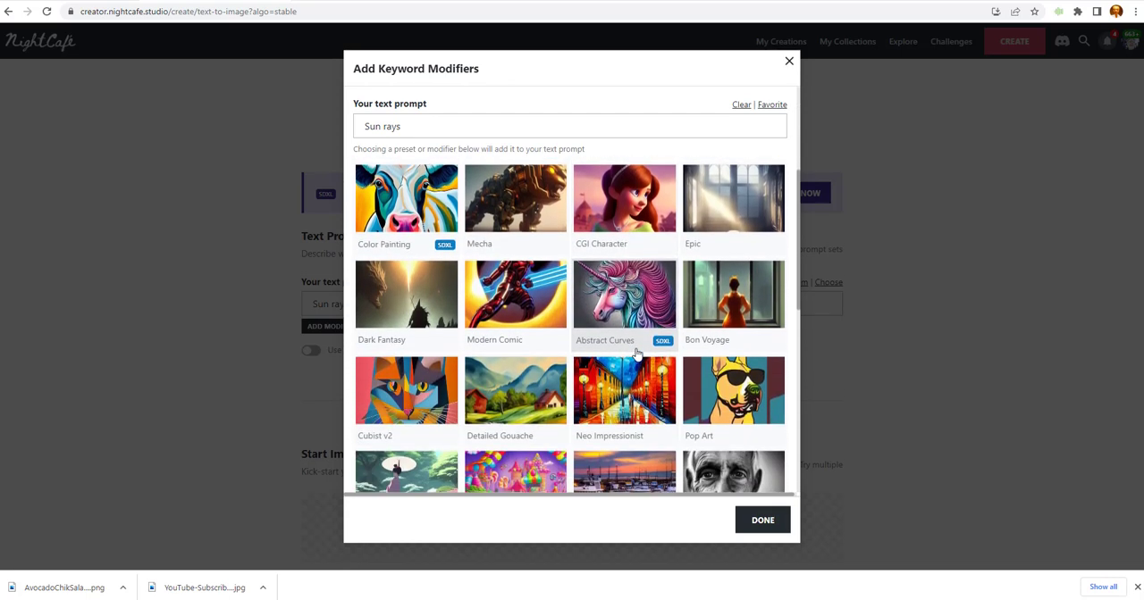
click(752, 206)
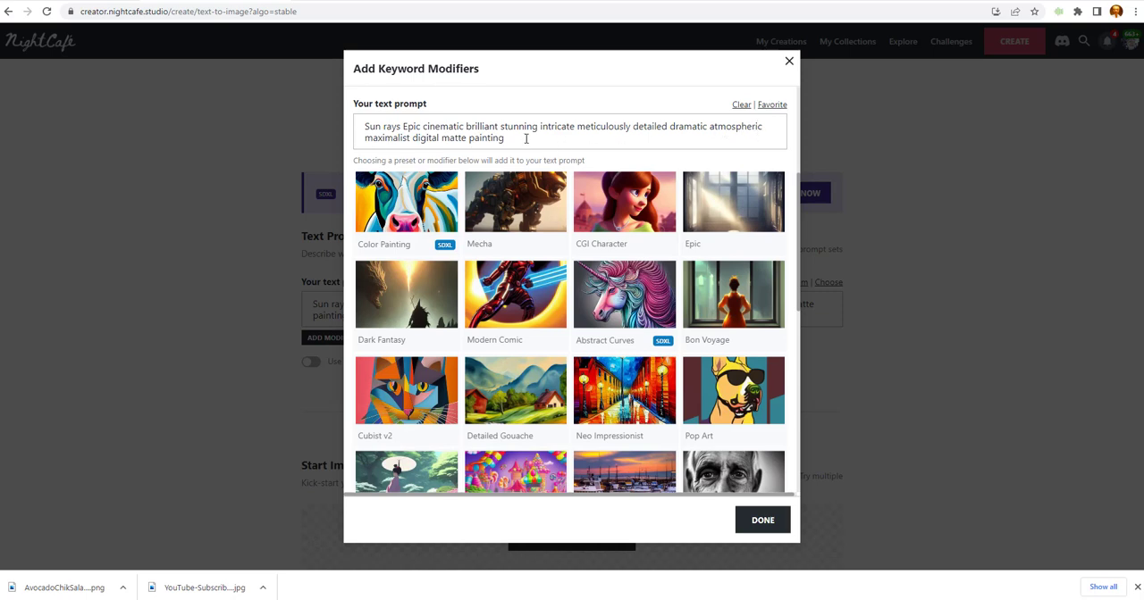
click(775, 526)
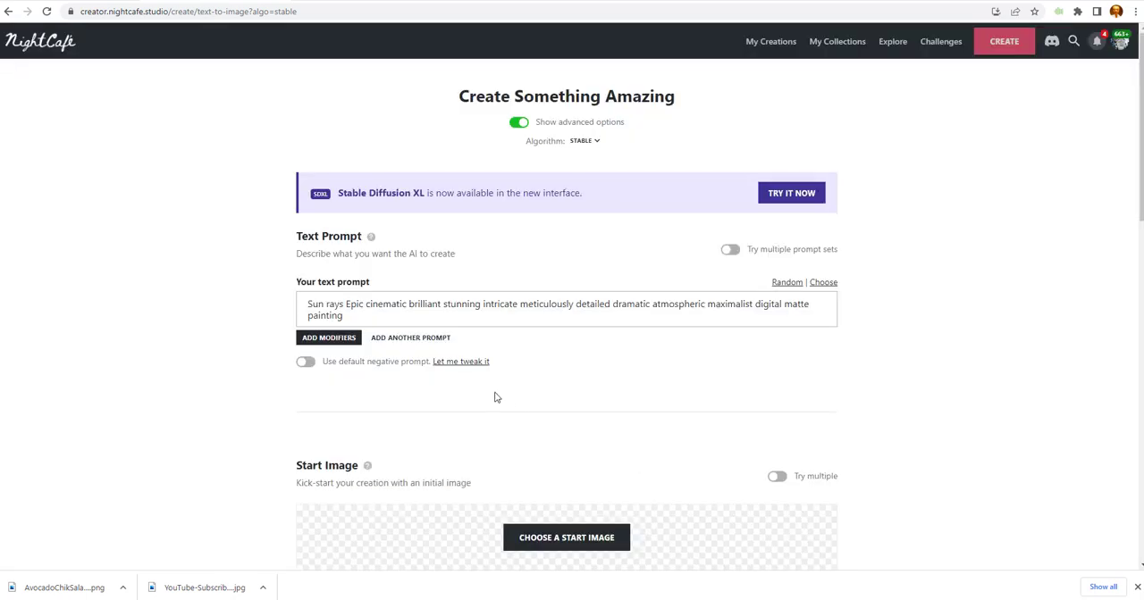
Set the aspect ratio to Widescreen (16:9), raise the overall prompt weight and choose 1 image.
scroll(468, 357, down, 4)
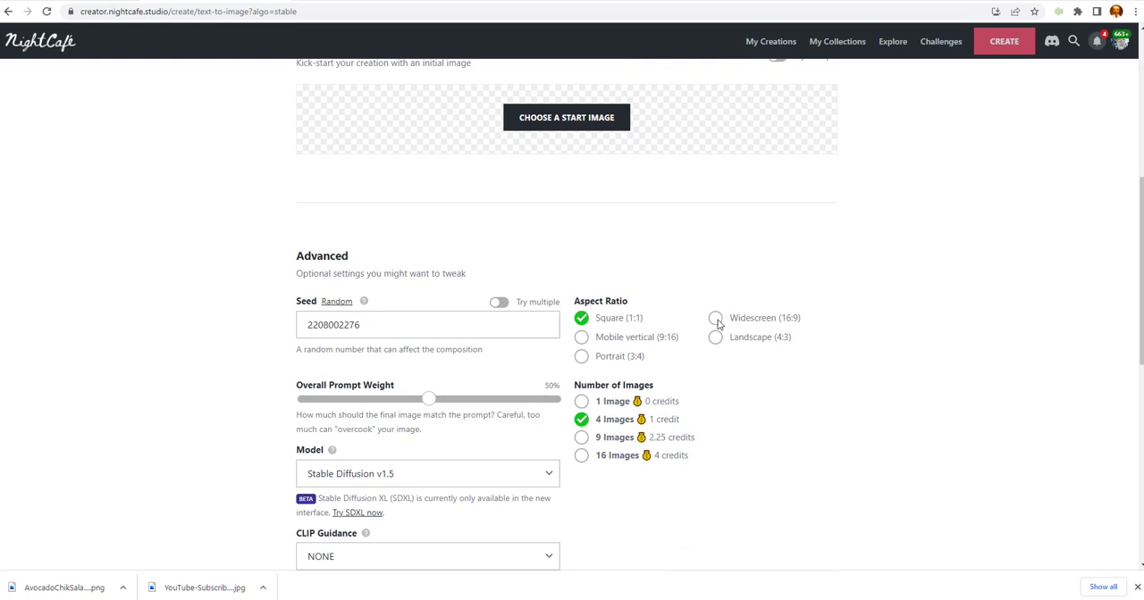
click(716, 319)
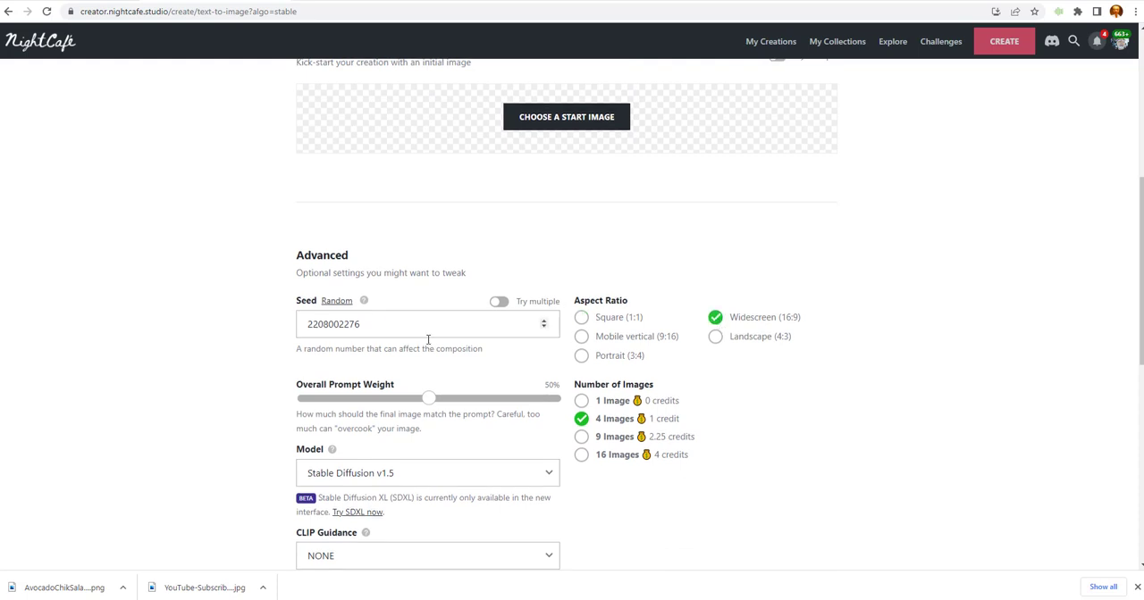
scroll(424, 336, down, 1)
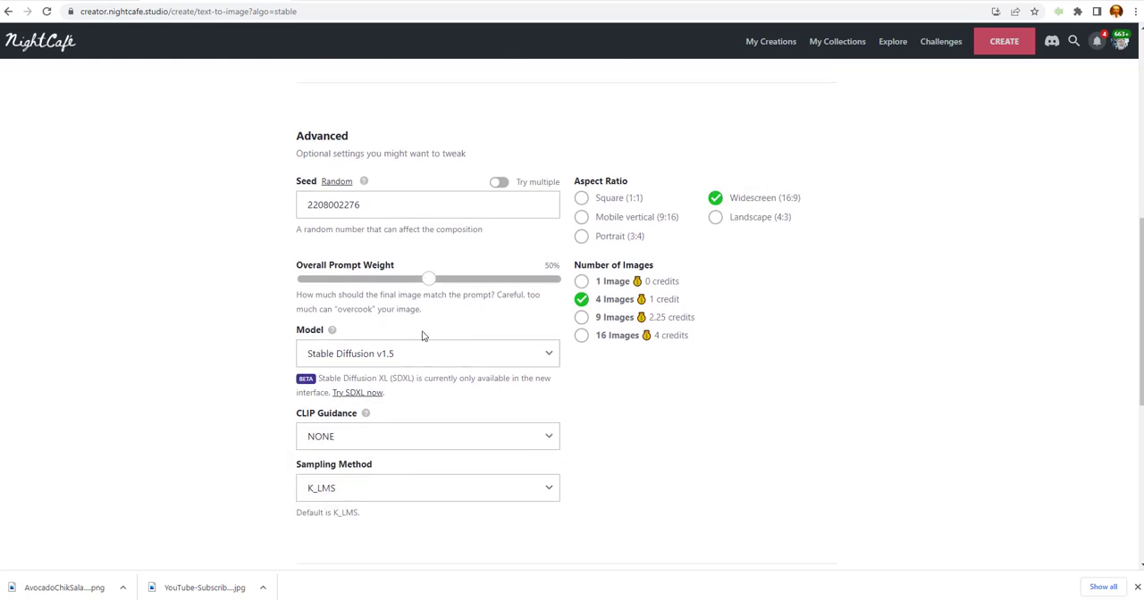
click(528, 281)
click(516, 285)
click(583, 282)
Set the runtime to Medium and create the image for 1 credit.
scroll(487, 288, down, 5)
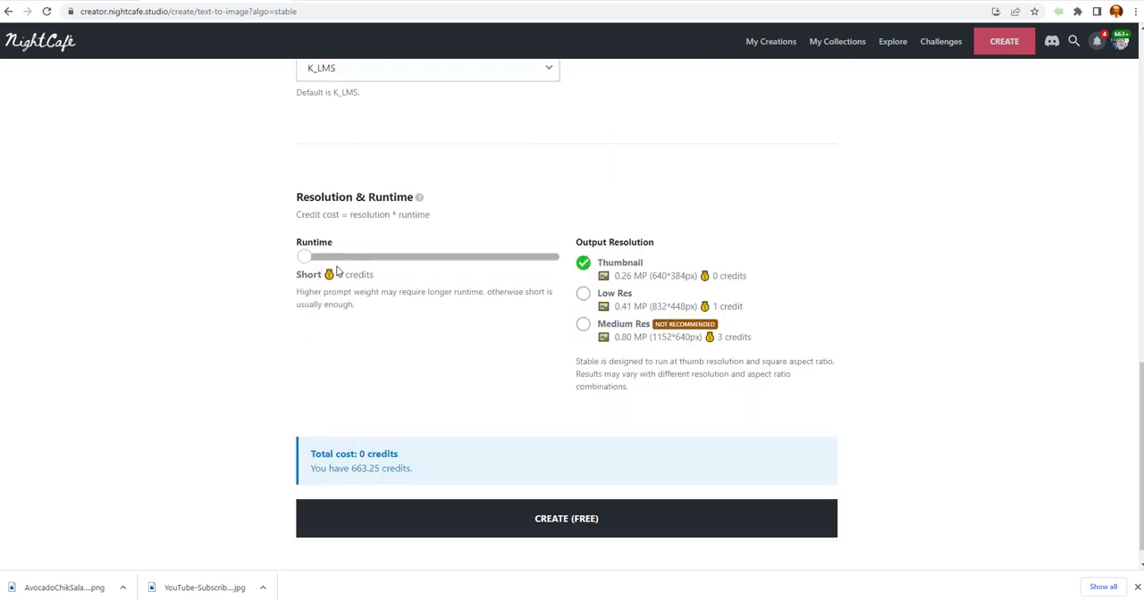
scroll(566, 302, down, 1)
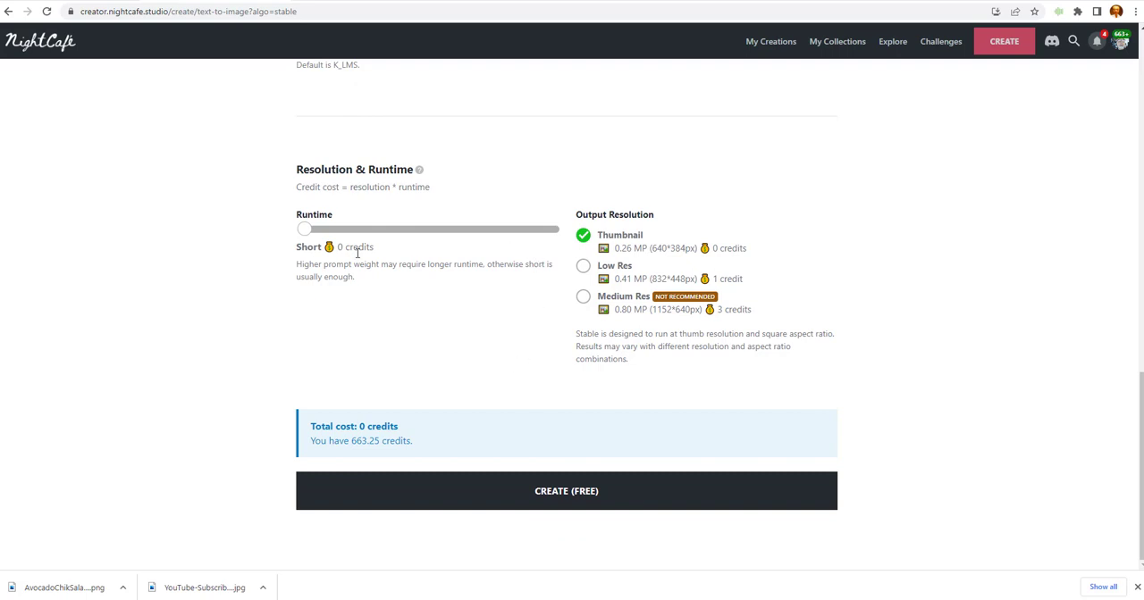
click(378, 229)
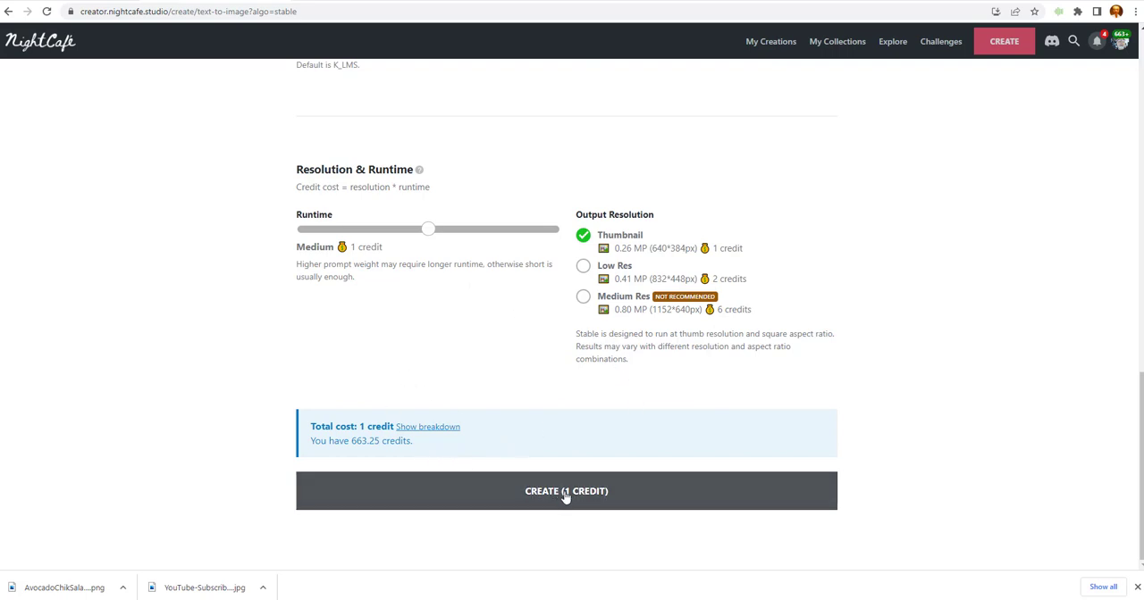
scroll(573, 495, up, 1)
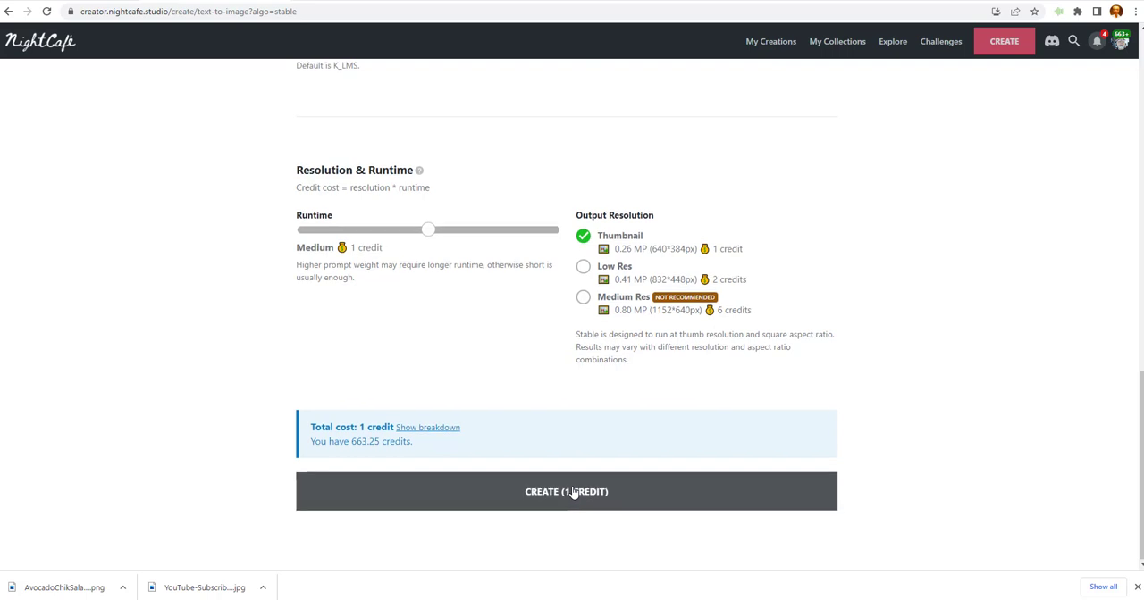
scroll(573, 493, down, 1)
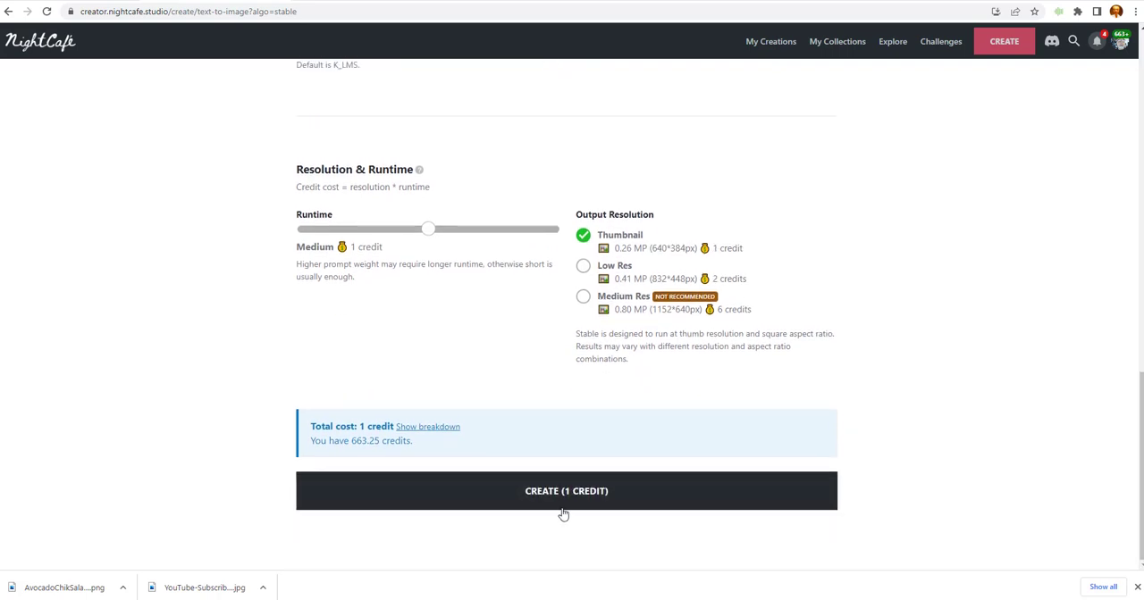
click(604, 497)
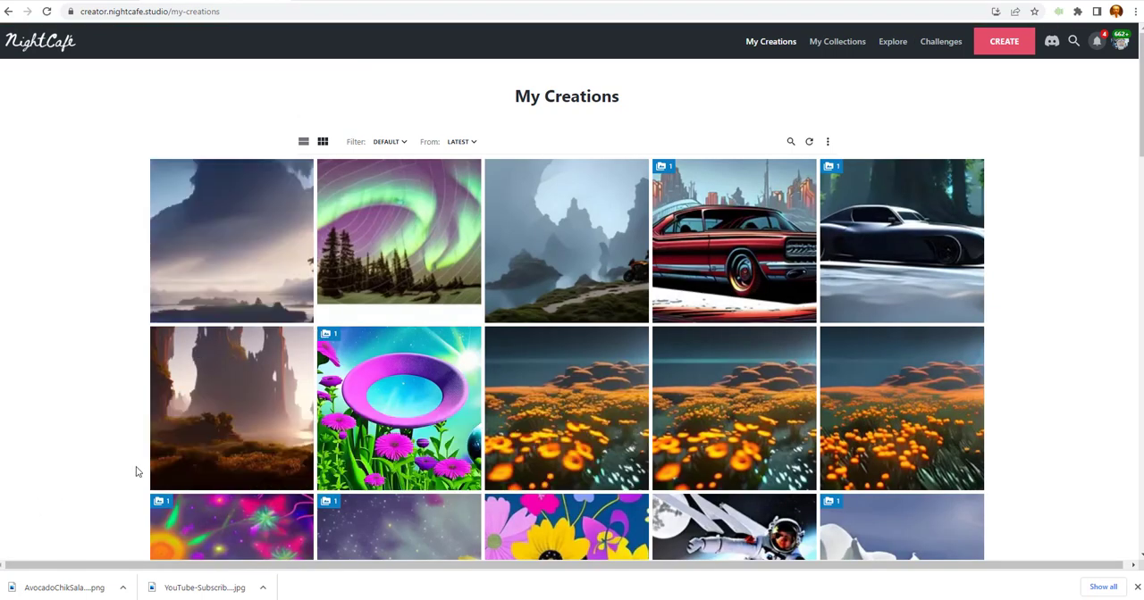
Open the new sun rays image from the latest creations and upscale it 2.00x.
click(264, 193)
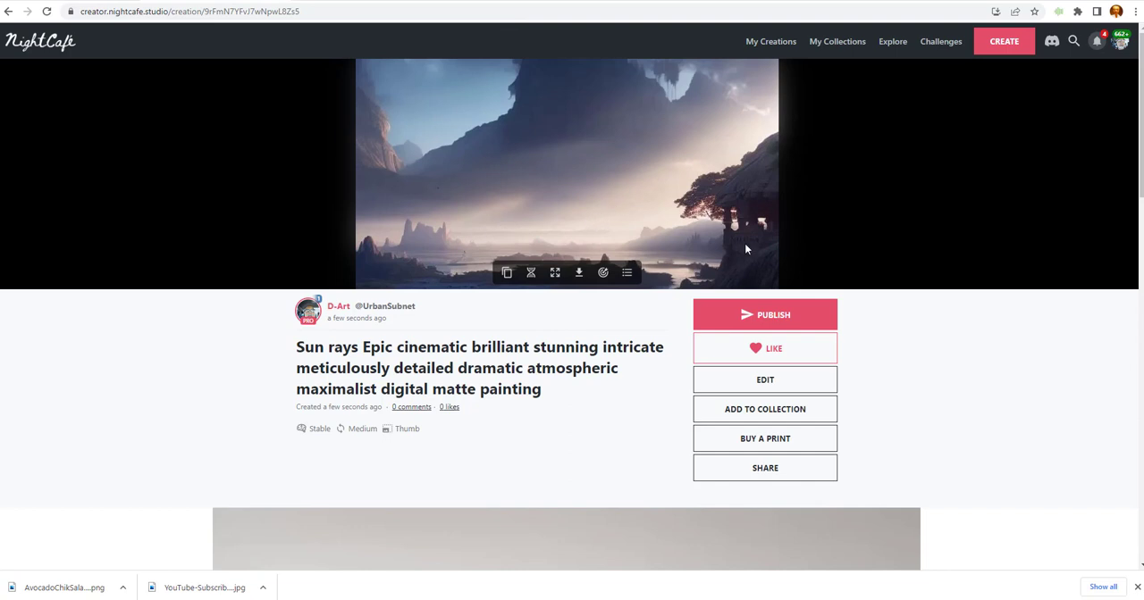
click(554, 274)
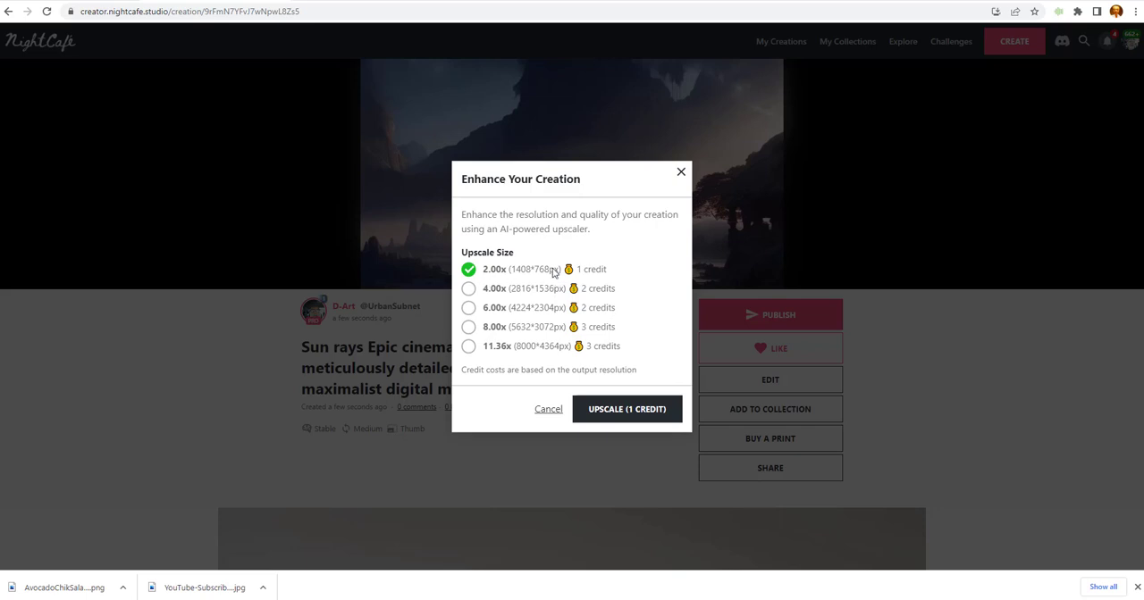
click(630, 410)
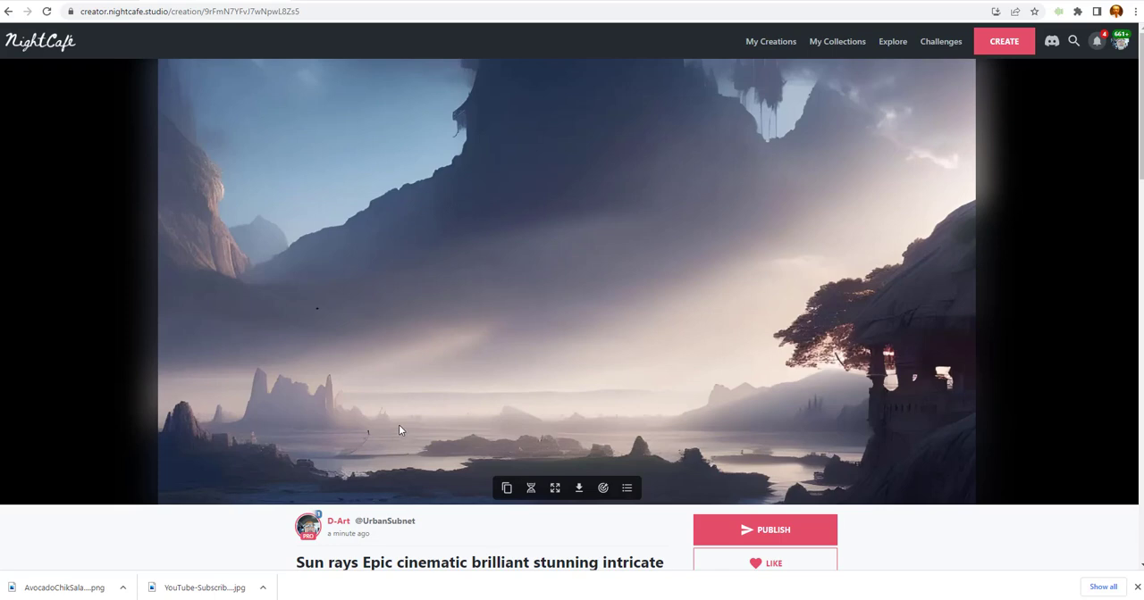
Review the enhanced sun rays image and add it to the Beginner collection.
scroll(399, 429, down, 1)
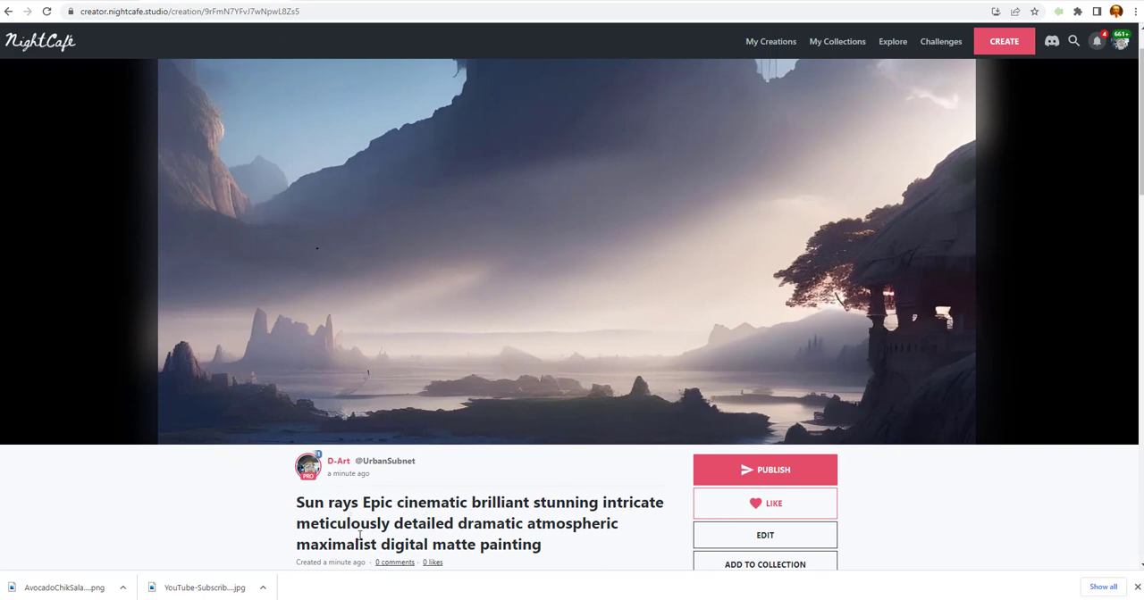
mouse_move(483, 261)
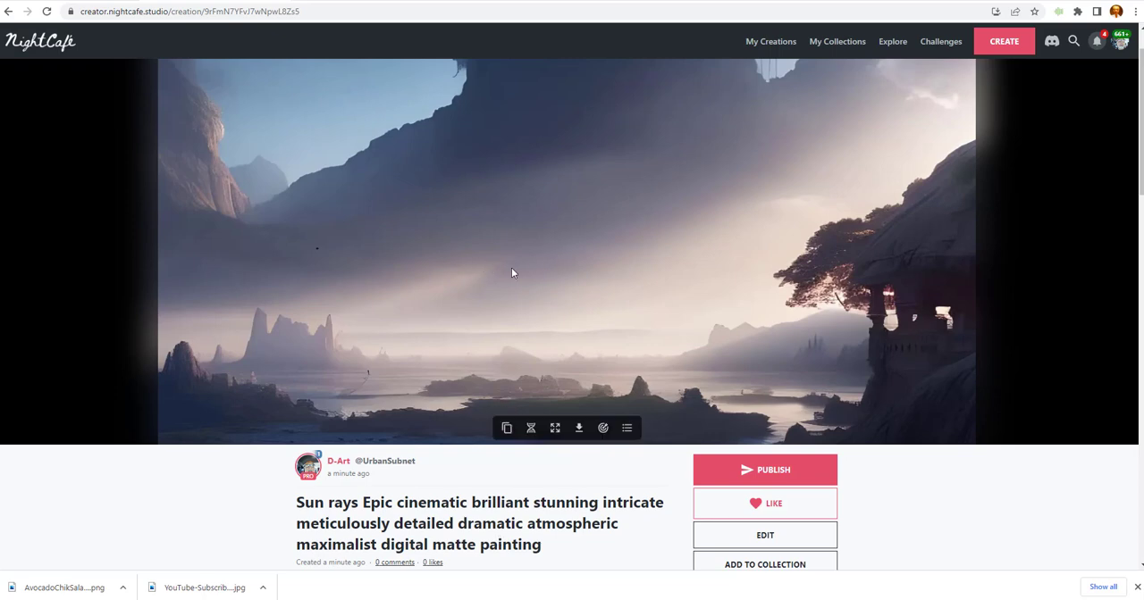
scroll(546, 278, down, 1)
scroll(546, 278, up, 2)
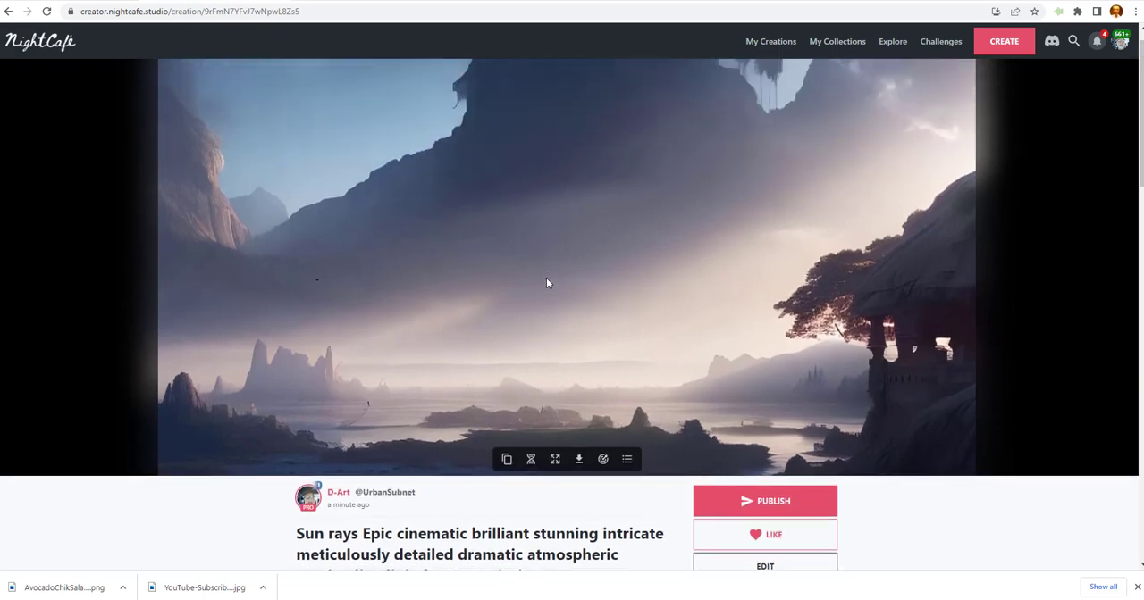
scroll(550, 284, down, 2)
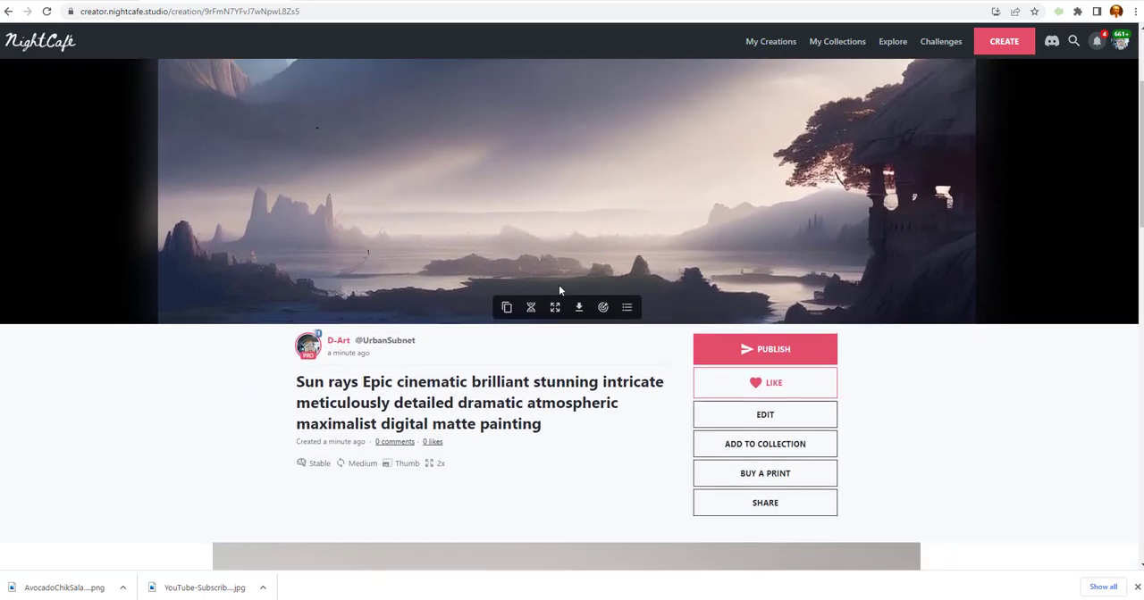
scroll(558, 290, down, 1)
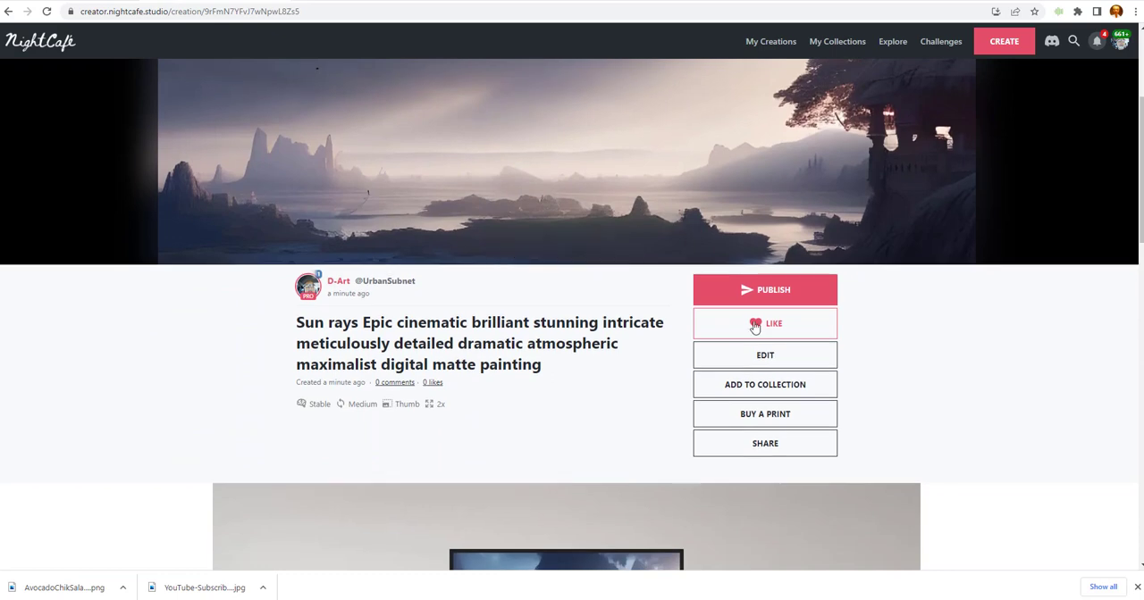
click(774, 387)
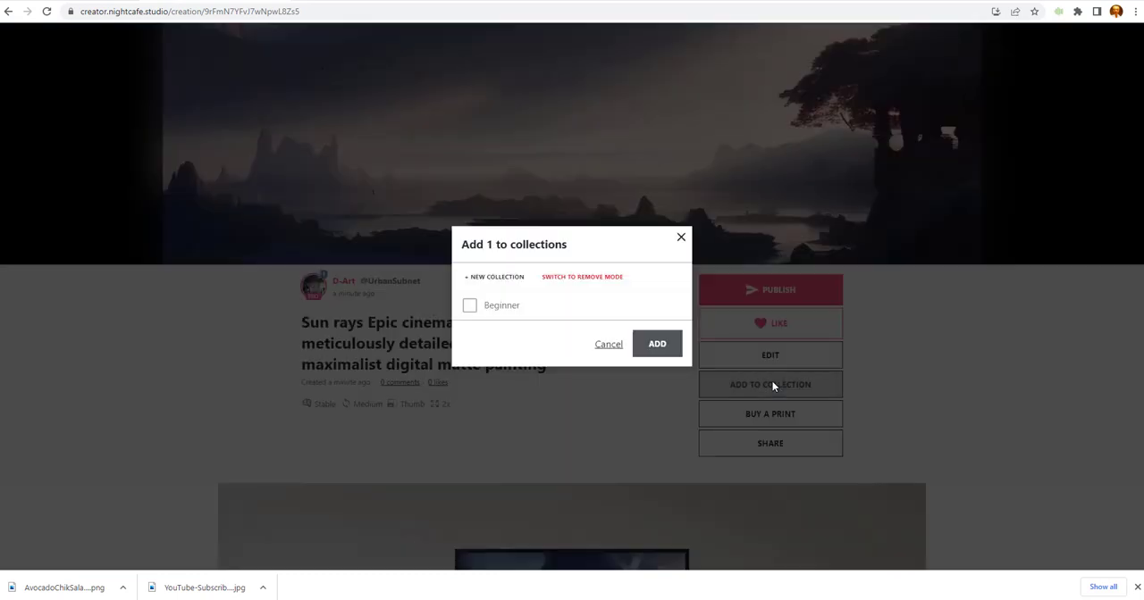
click(472, 309)
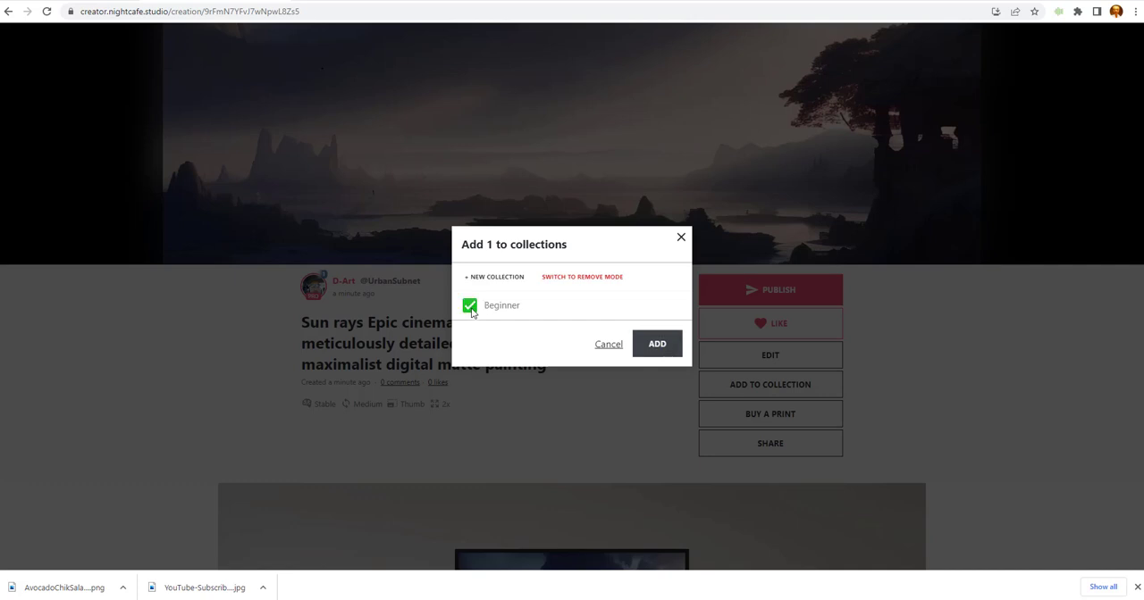
click(655, 349)
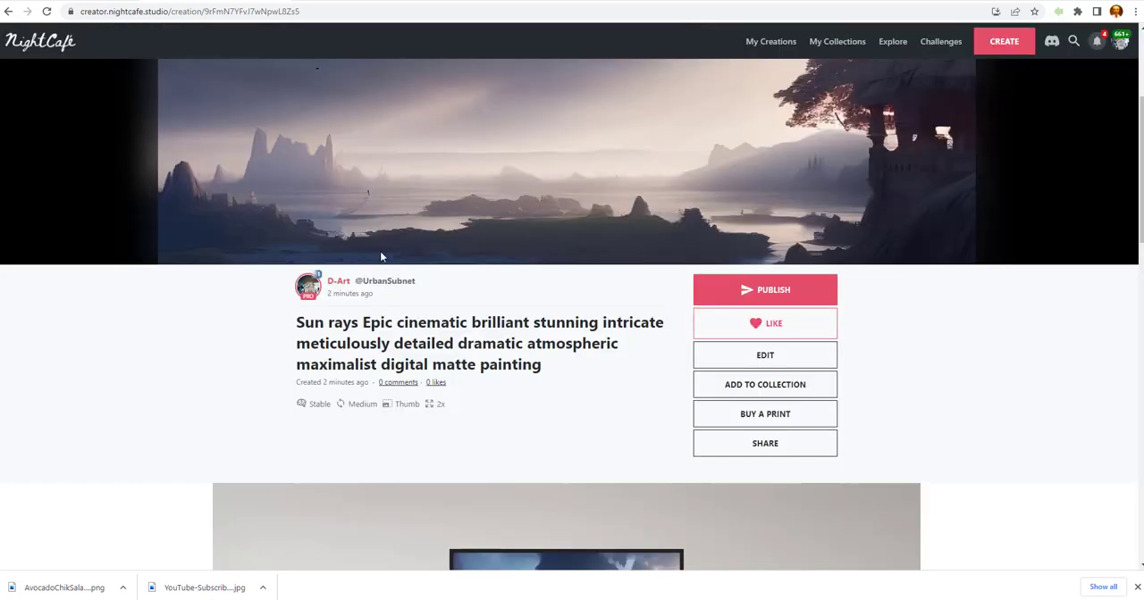
Publish the creation with the title "Sun Rays", keeping the default publishing preferences.
scroll(503, 214, up, 1)
scroll(503, 216, down, 1)
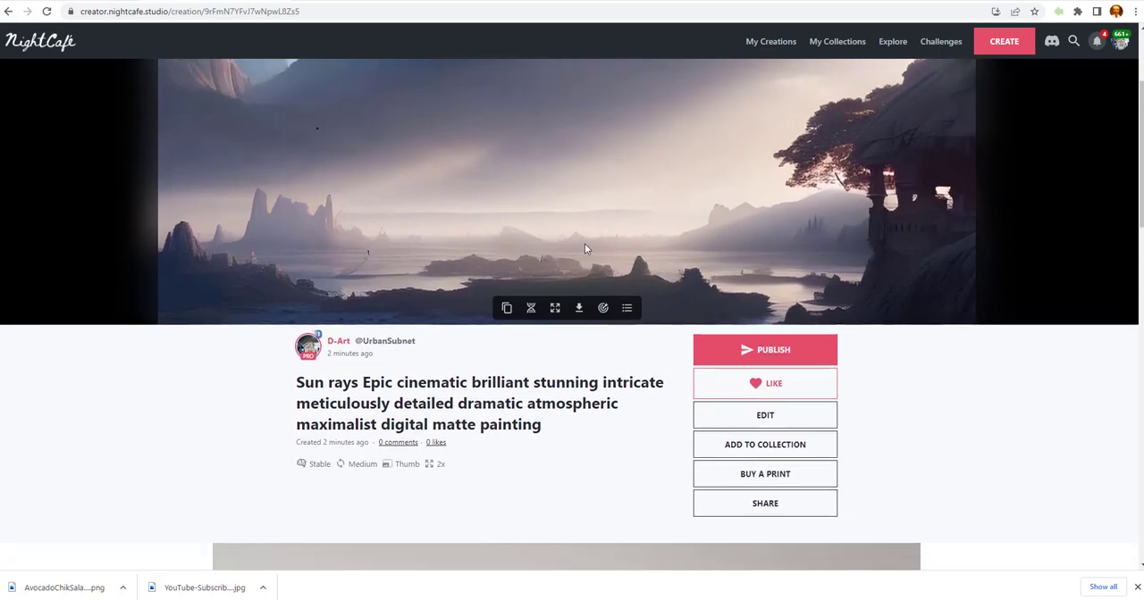
click(777, 352)
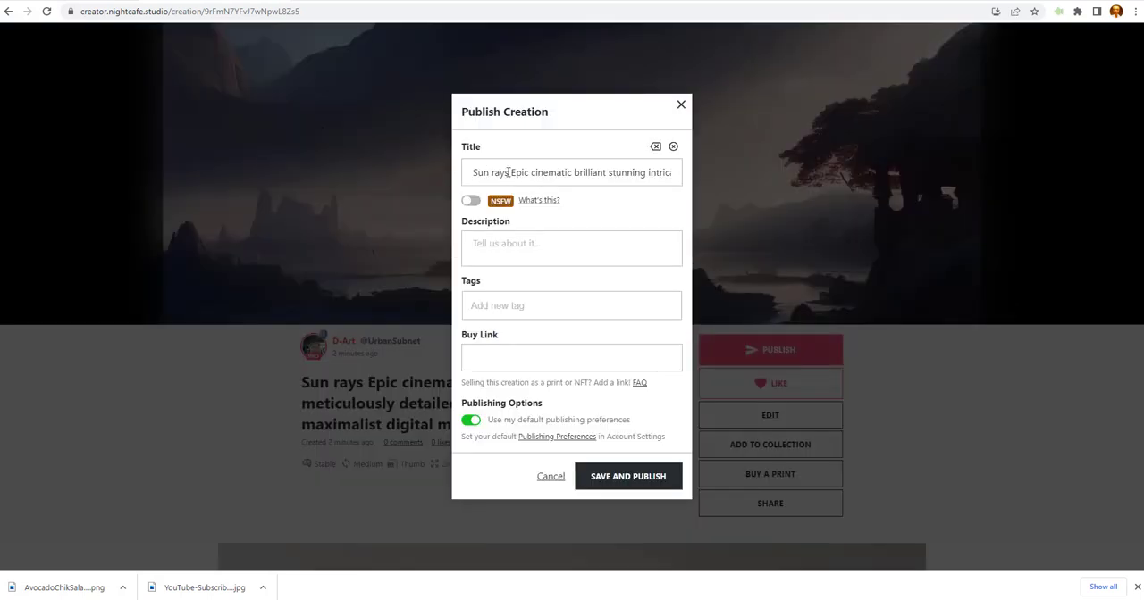
drag(469, 175, 913, 162)
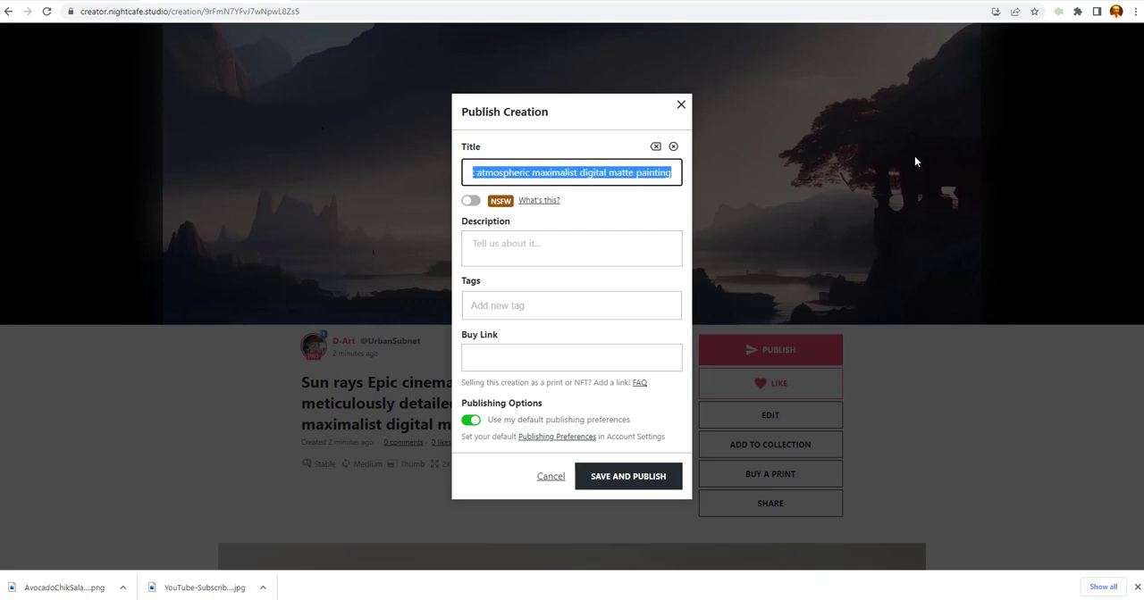
text(Sun Ra)
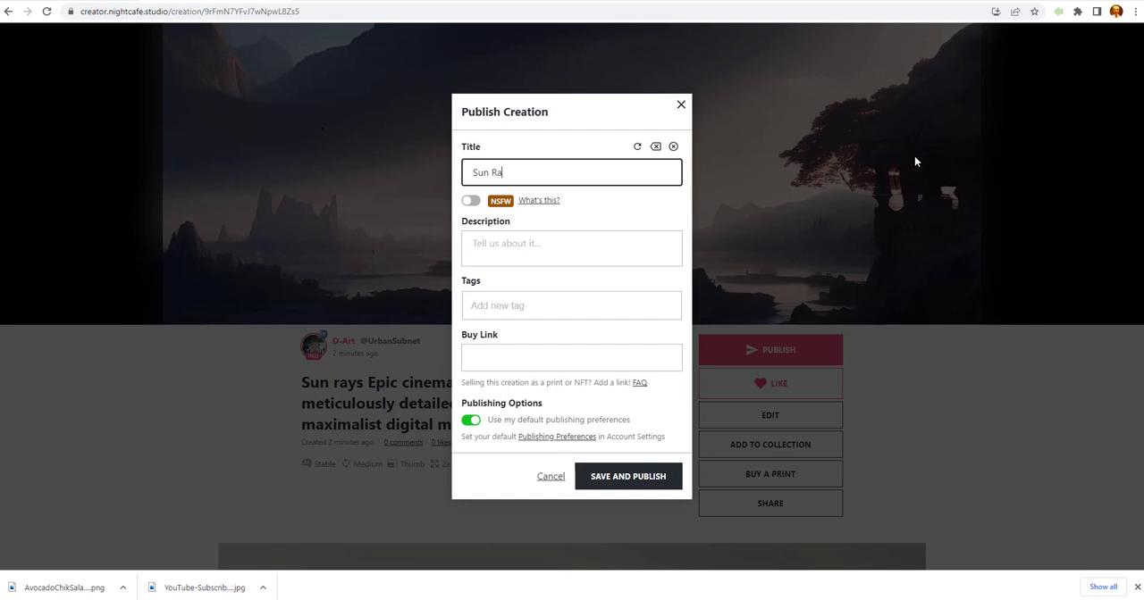
text(ys)
click(627, 478)
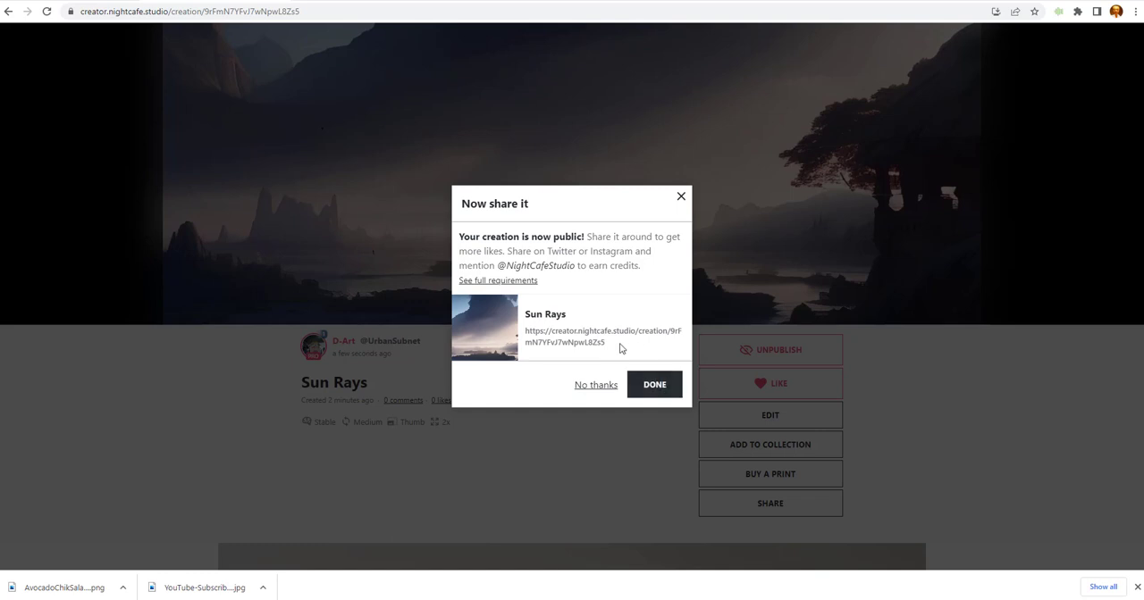
Copy the published creation's share link and open it in a new browser tab.
drag(605, 343, 518, 334)
key(ctrl+c)
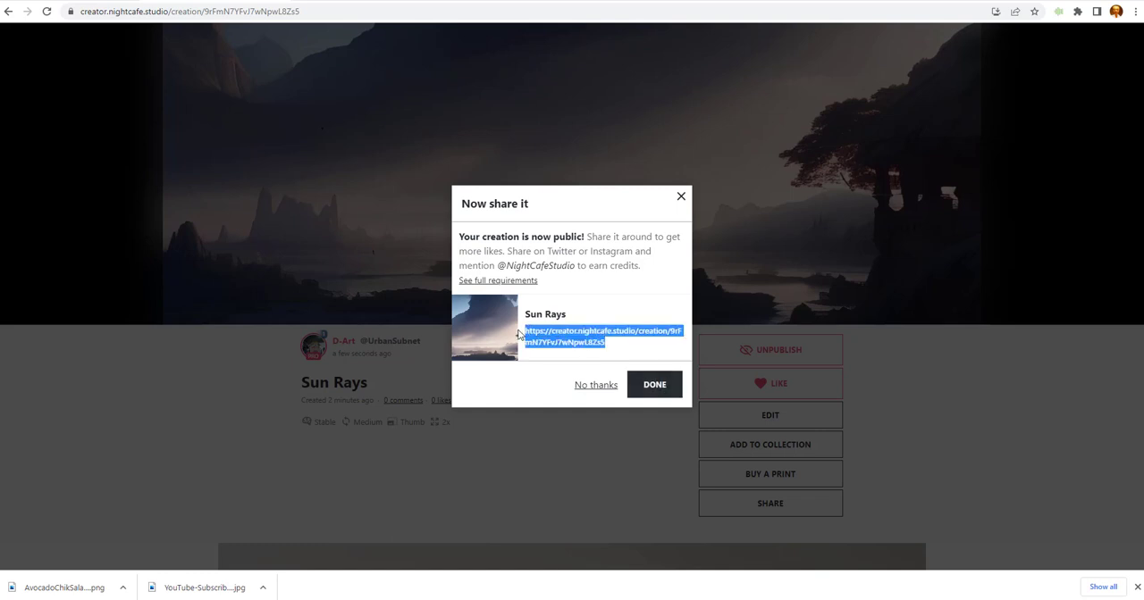
click(658, 391)
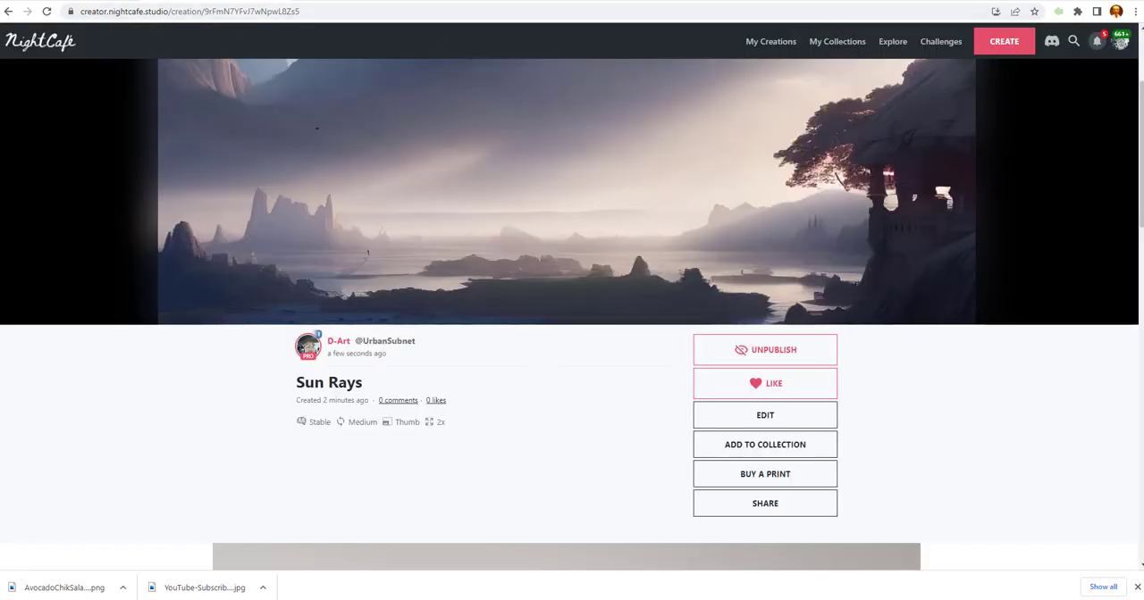
key(ctrl+t)
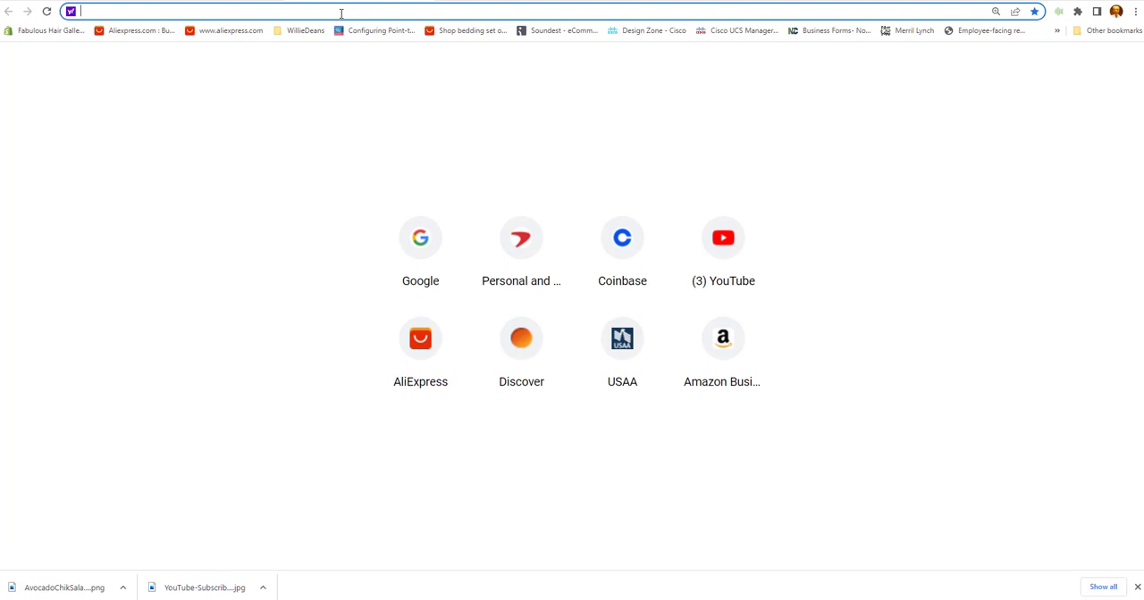
key(ctrl+v)
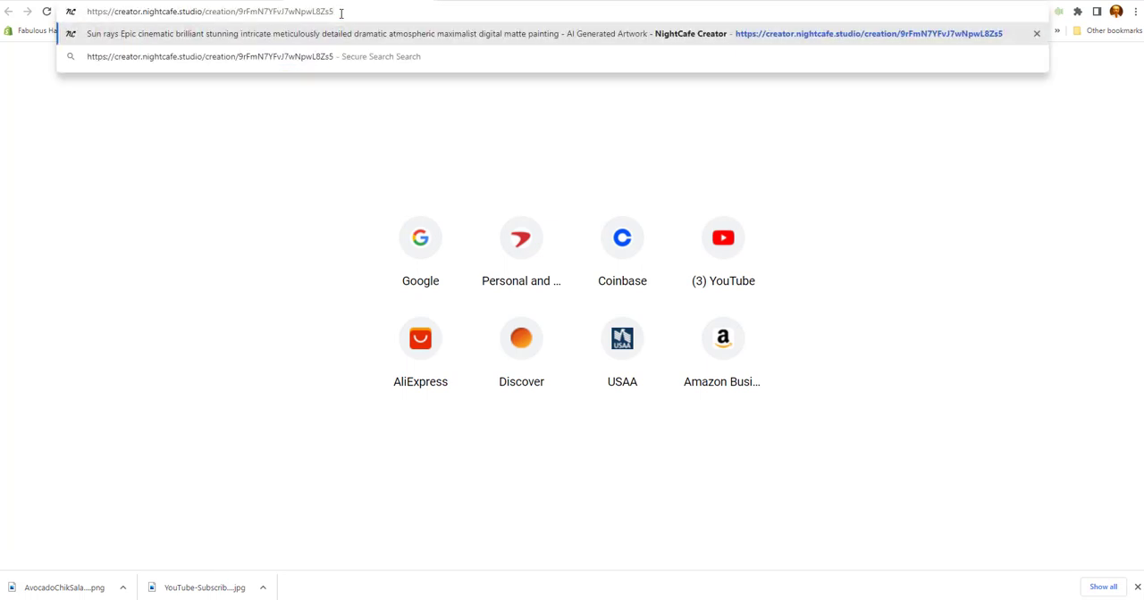
key(Return)
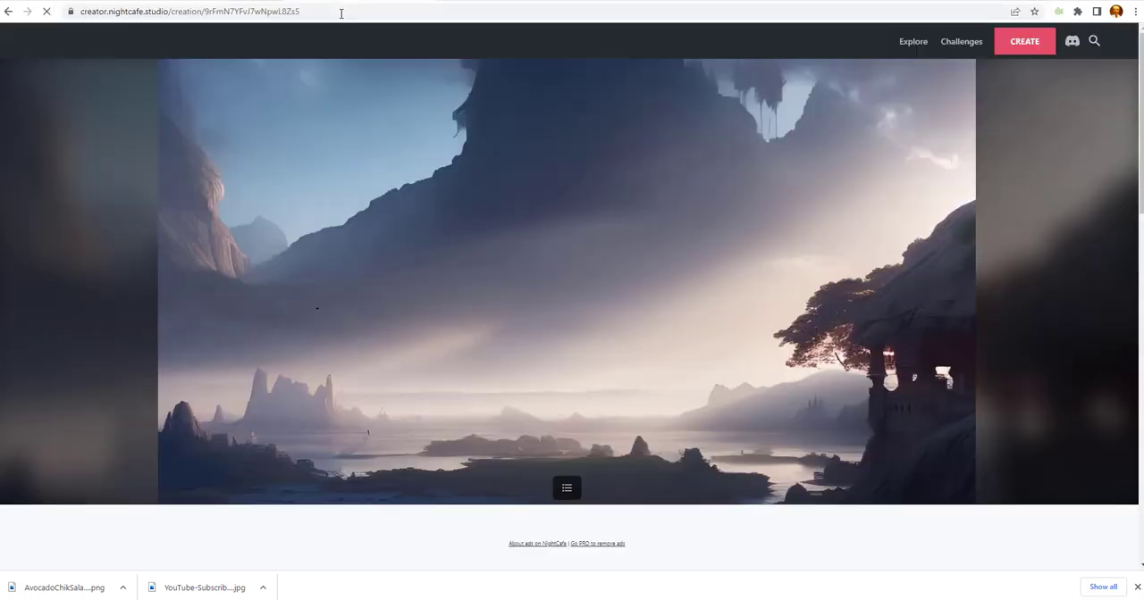